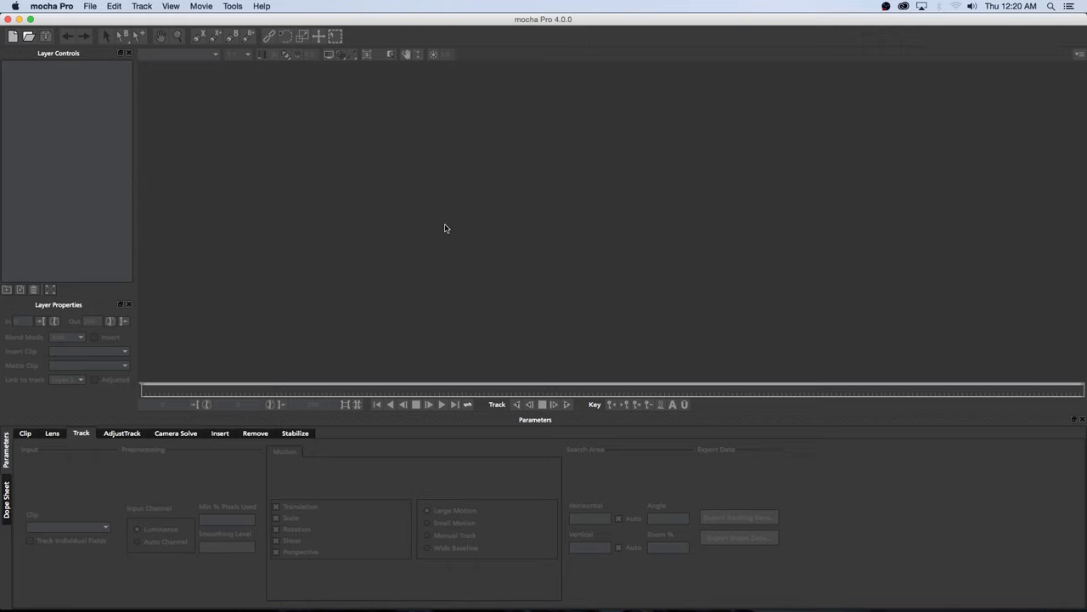
Create a new project from the TrackingMarkers.MOV footage, keeping the default name, frame range and format settings
{"action": "left_click", "coordinate": [89, 6]}
{"action": "left_click", "coordinate": [99, 21]}
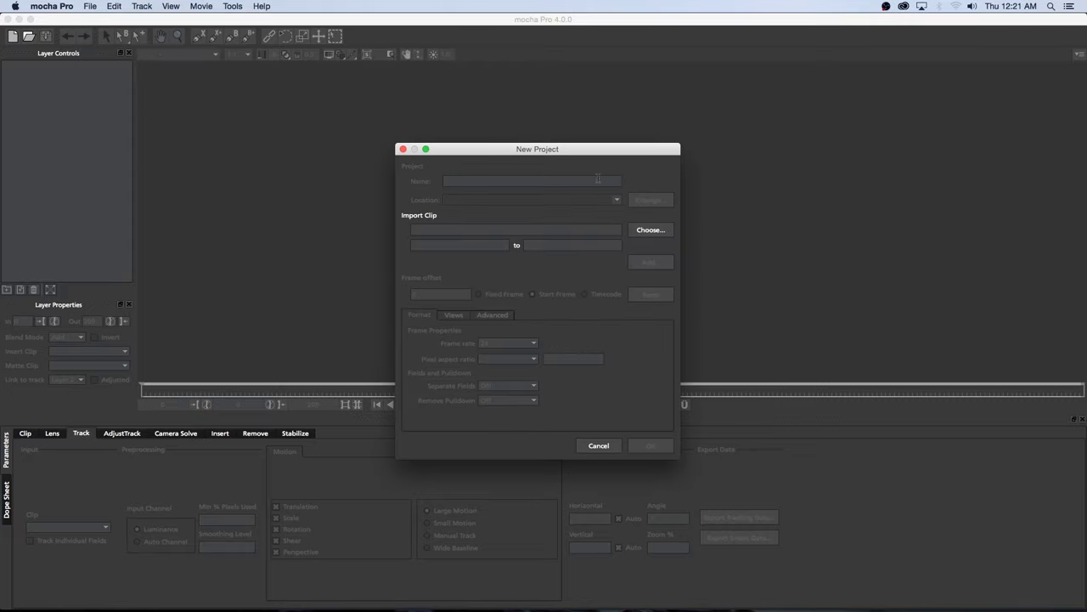
{"action": "left_click", "coordinate": [656, 230]}
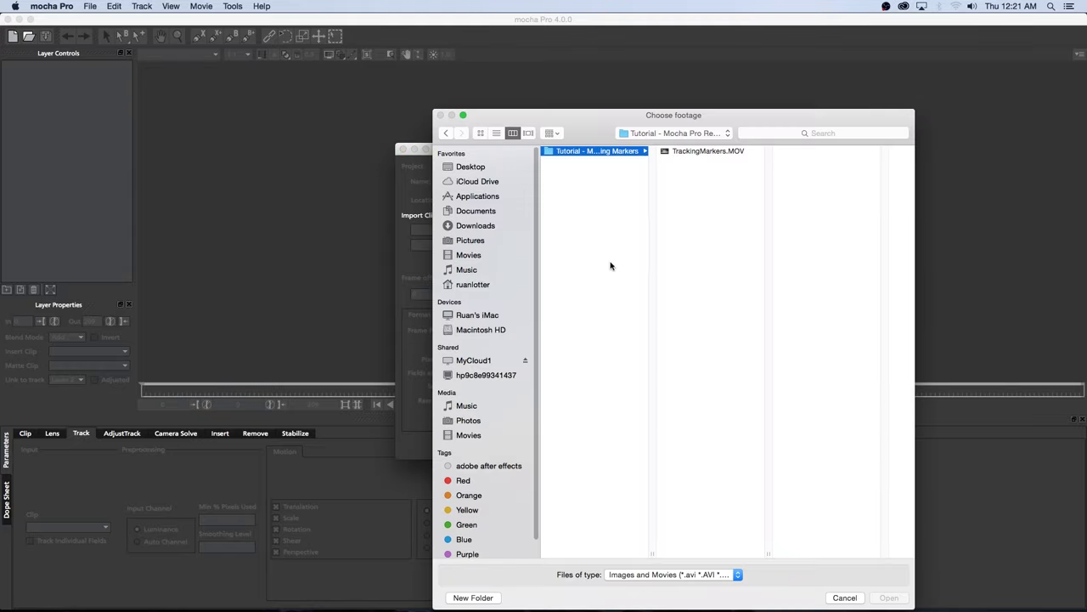
{"action": "left_click_drag", "start_coordinate": [592, 121], "coordinate": [529, 94]}
{"action": "left_click", "coordinate": [643, 125]}
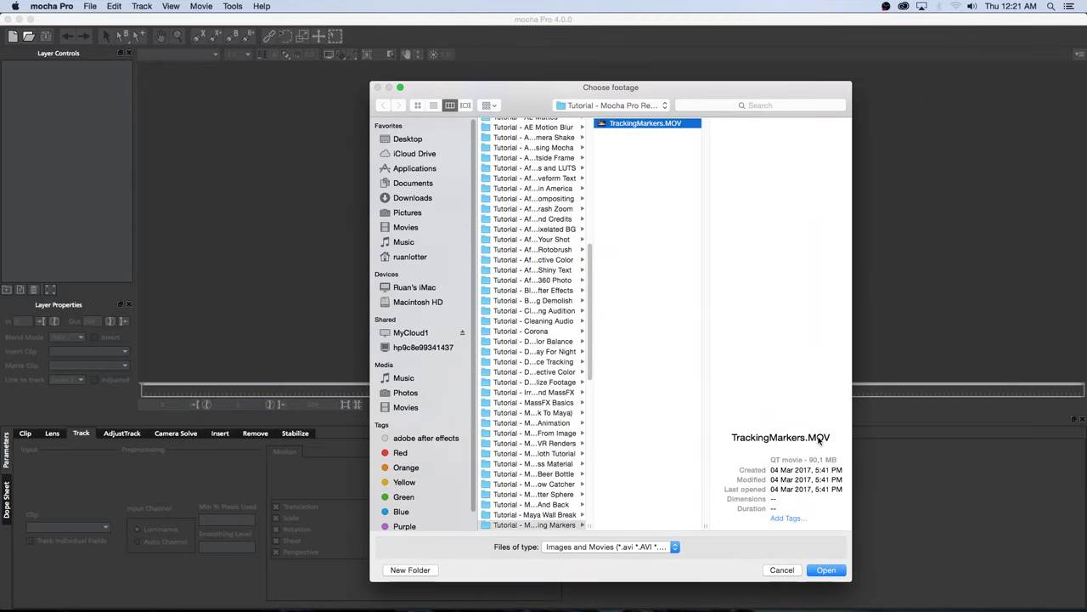
{"action": "left_click", "coordinate": [826, 570]}
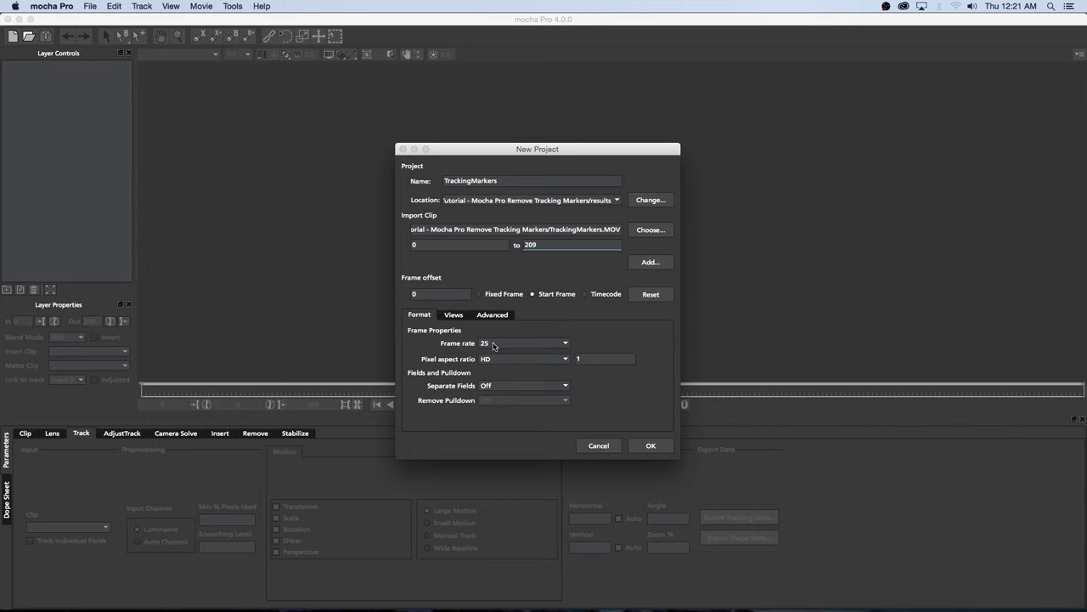
{"action": "left_click", "coordinate": [651, 445]}
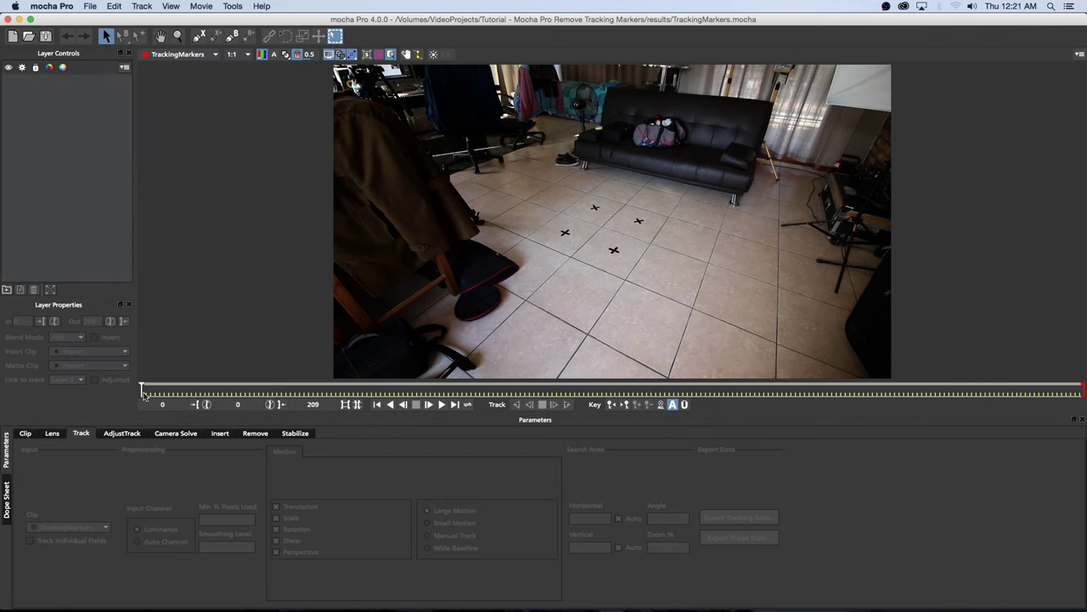
Scrub through the footage, return to frame 0 and draw a closed X-Spline around the four floor markers
{"action": "left_click_drag", "start_coordinate": [142, 388], "coordinate": [541, 390]}
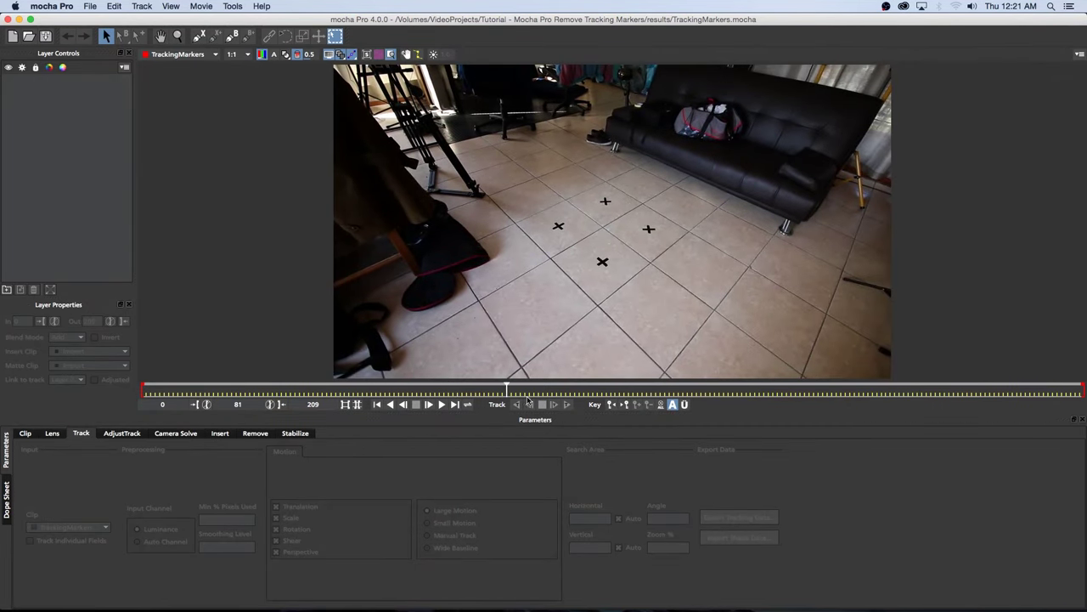
{"action": "left_click_drag", "start_coordinate": [506, 389], "coordinate": [137, 396]}
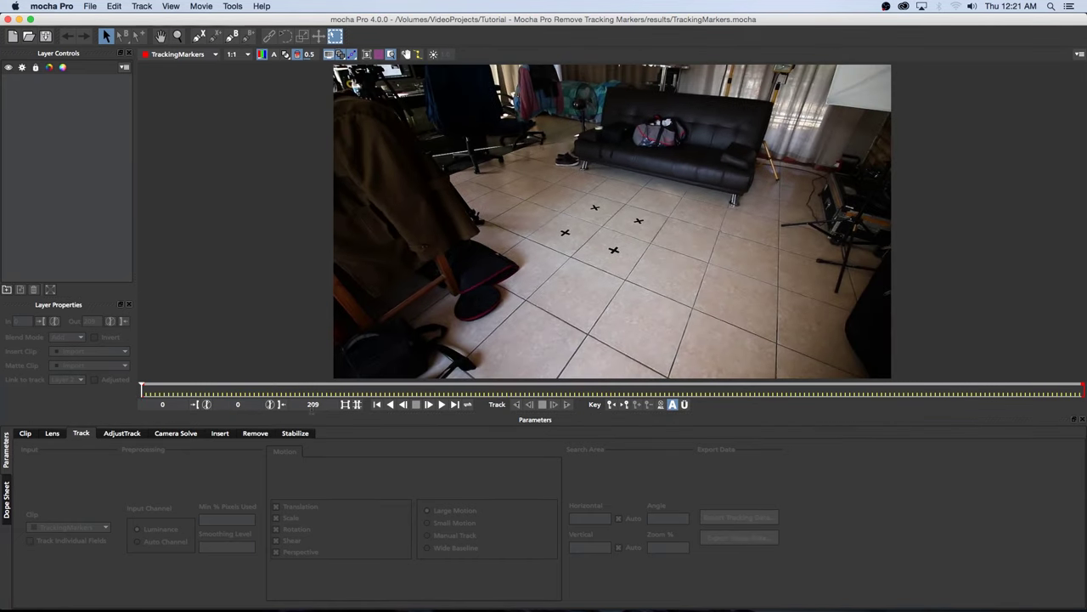
{"action": "left_click", "coordinate": [202, 38]}
{"action": "left_click", "coordinate": [508, 249]}
{"action": "left_click", "coordinate": [613, 184]}
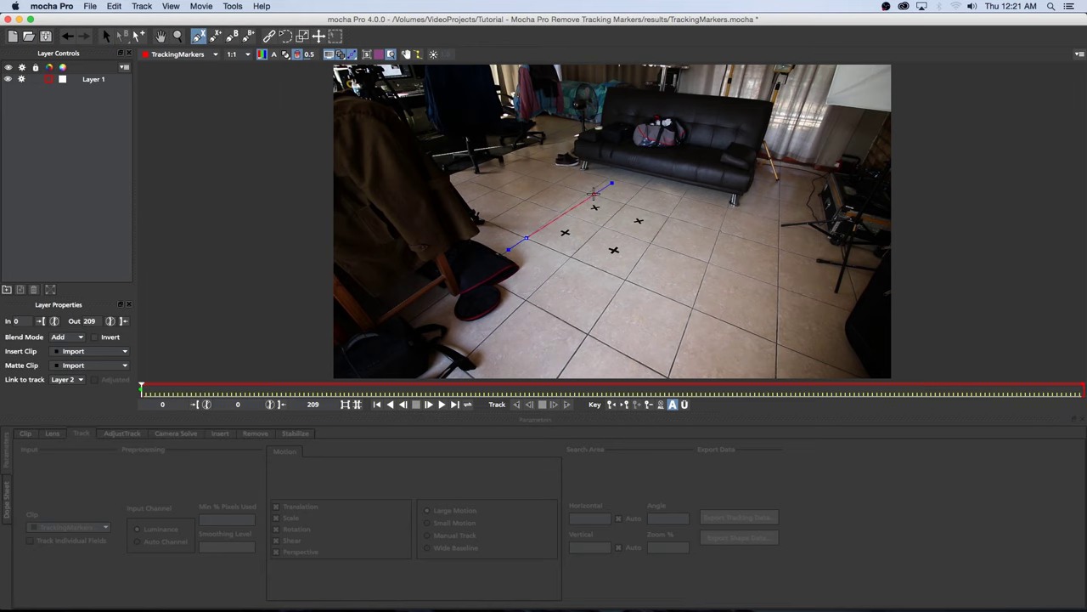
{"action": "left_click", "coordinate": [592, 193]}
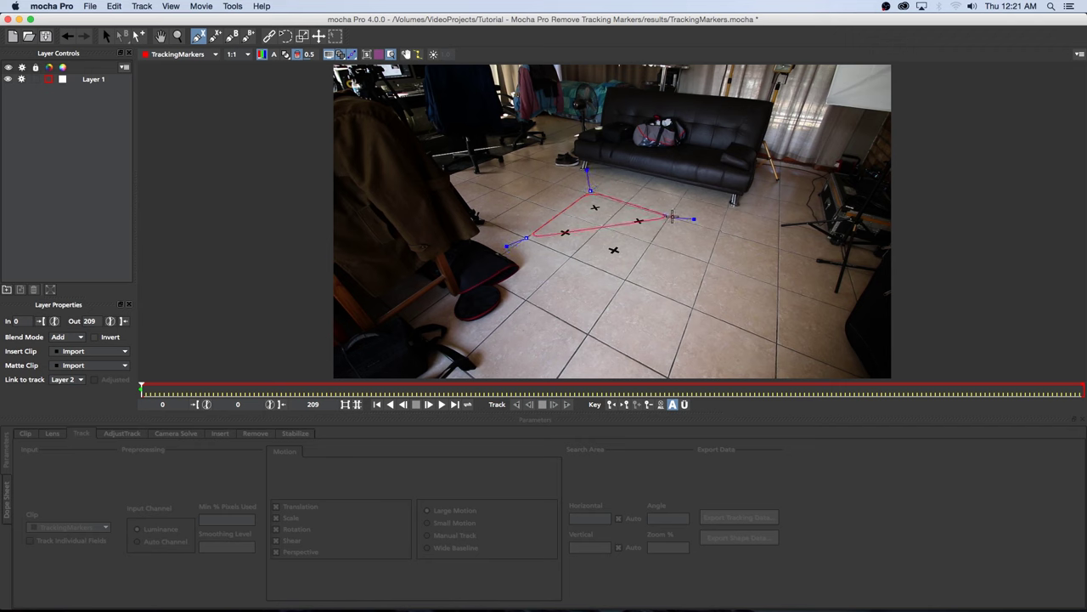
{"action": "left_click", "coordinate": [671, 218]}
{"action": "left_click", "coordinate": [627, 281]}
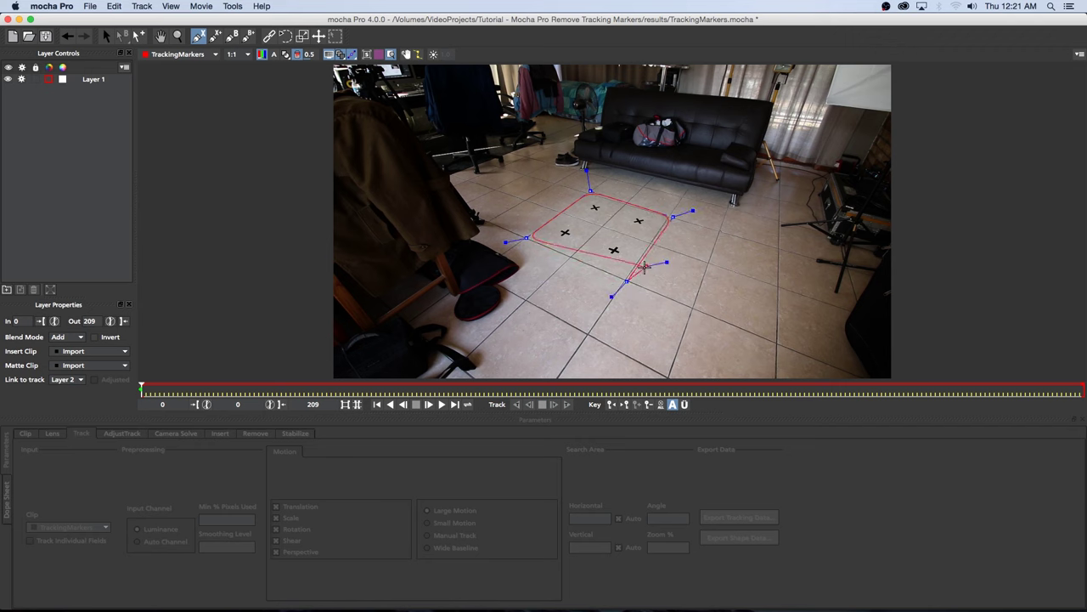
{"action": "right_click", "coordinate": [621, 288]}
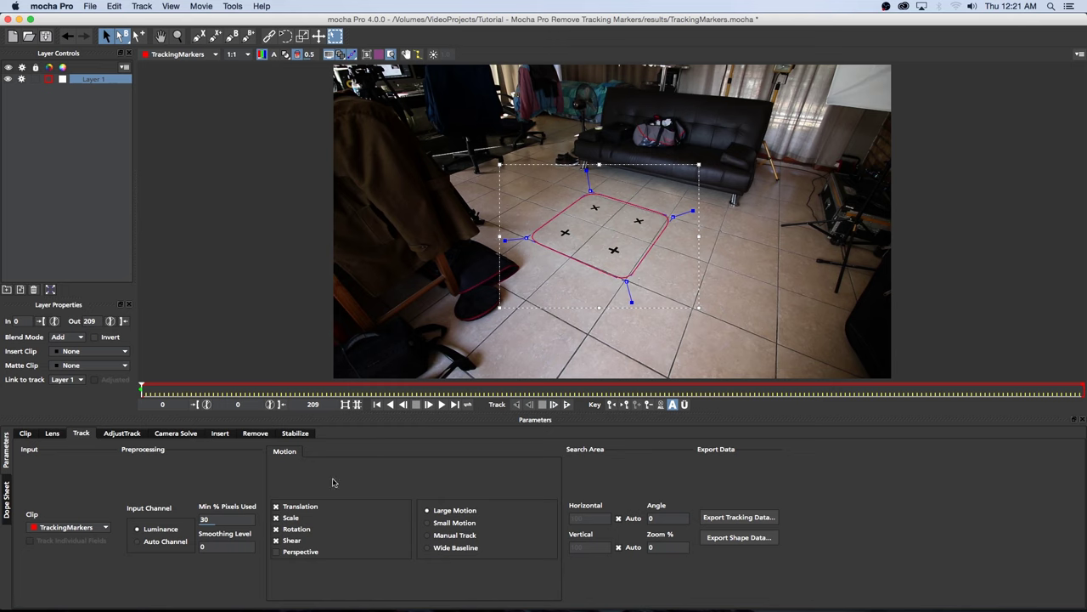
Enable Perspective motion, track the floor shape forward through the clip and review the track back at the start
{"action": "left_click", "coordinate": [277, 553]}
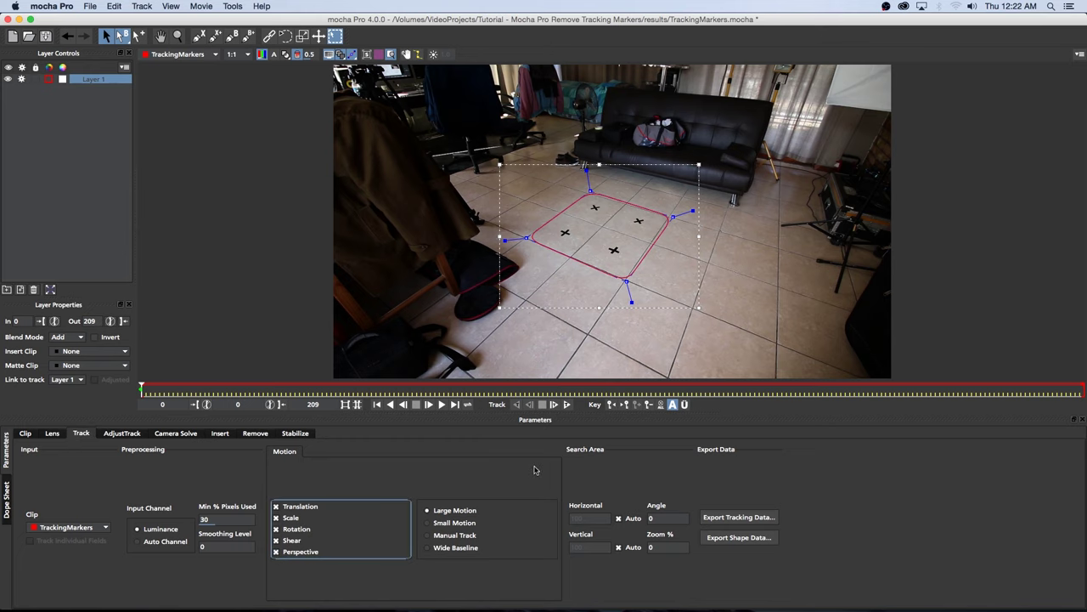
{"action": "left_click", "coordinate": [567, 405]}
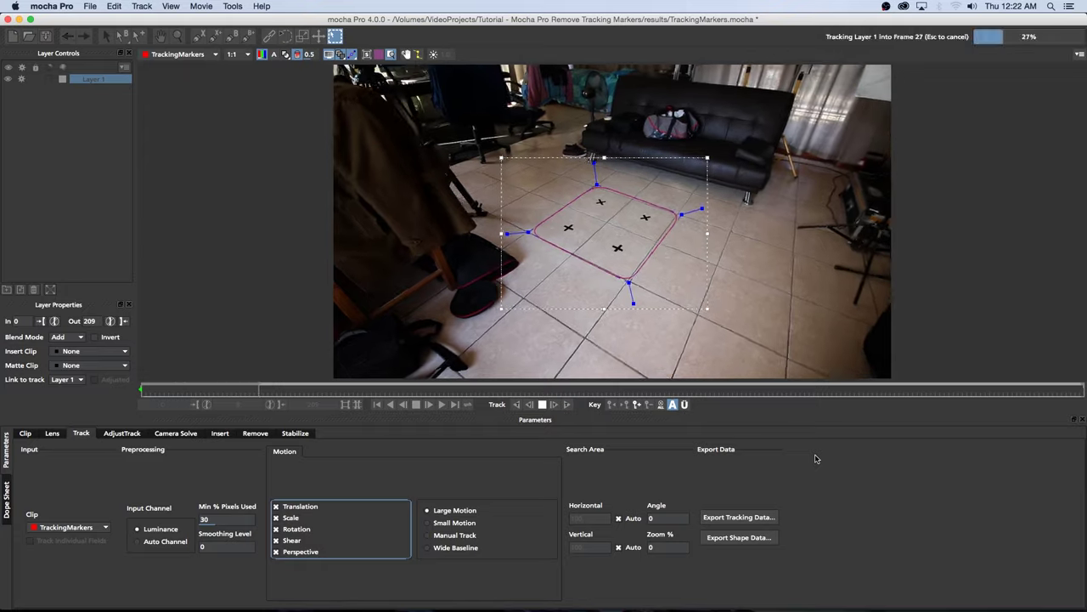
{"action": "left_click", "coordinate": [1045, 389]}
{"action": "left_click_drag", "start_coordinate": [1050, 388], "coordinate": [157, 397]}
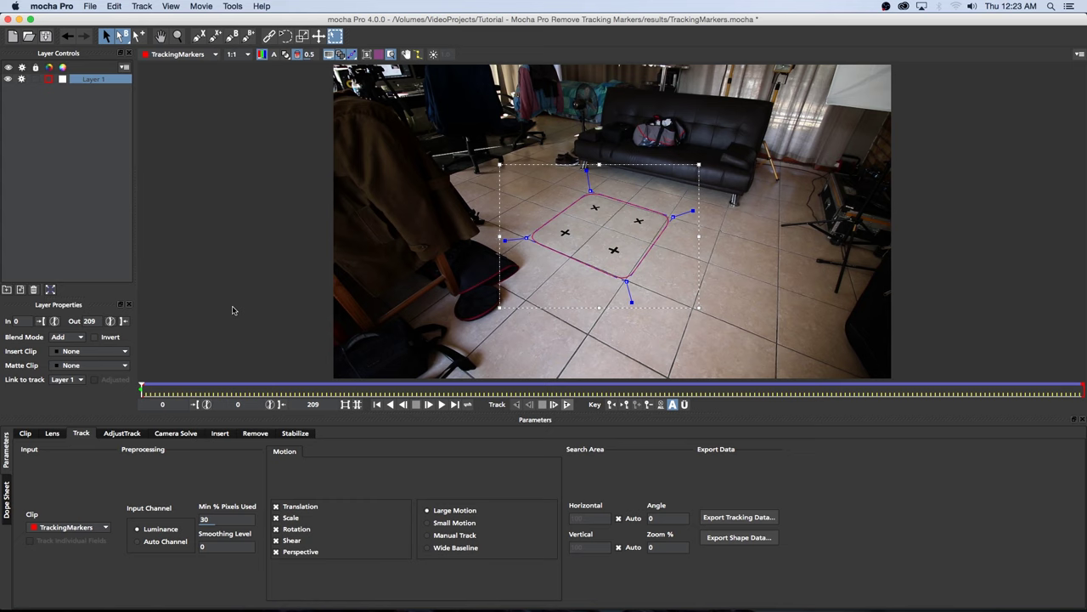
Rename the tracked floor layer as MainTrack and deselect it
{"action": "double_click", "coordinate": [95, 80]}
{"action": "type", "text": "Mail"}
{"action": "key", "text": "Return"}
{"action": "left_click", "coordinate": [125, 159]}
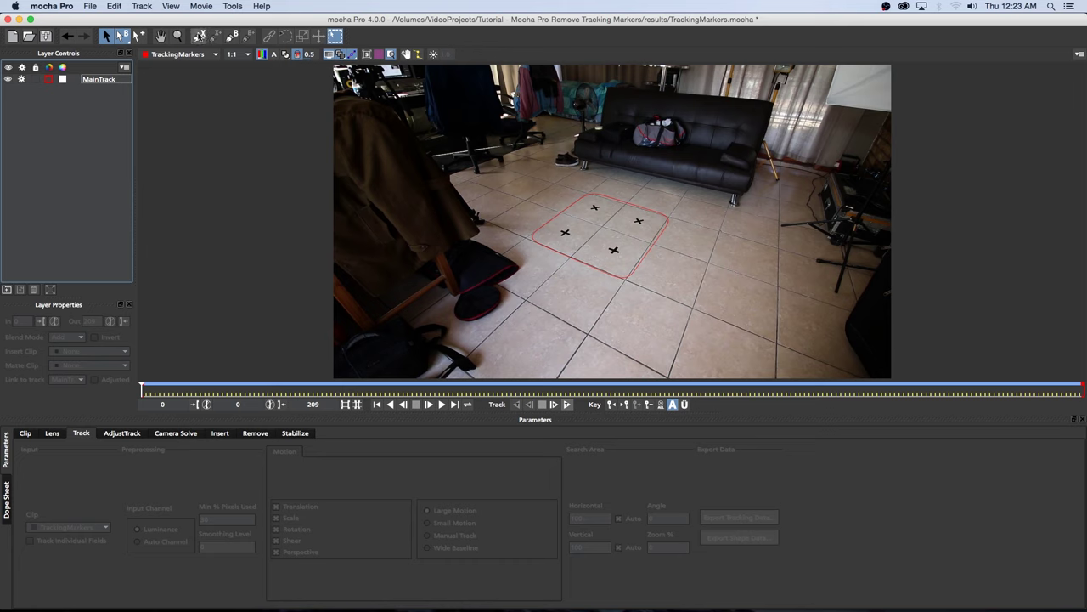
Draw a small closed X-Spline on a new layer tightly around the leftmost floor marker
{"action": "left_click", "coordinate": [198, 37]}
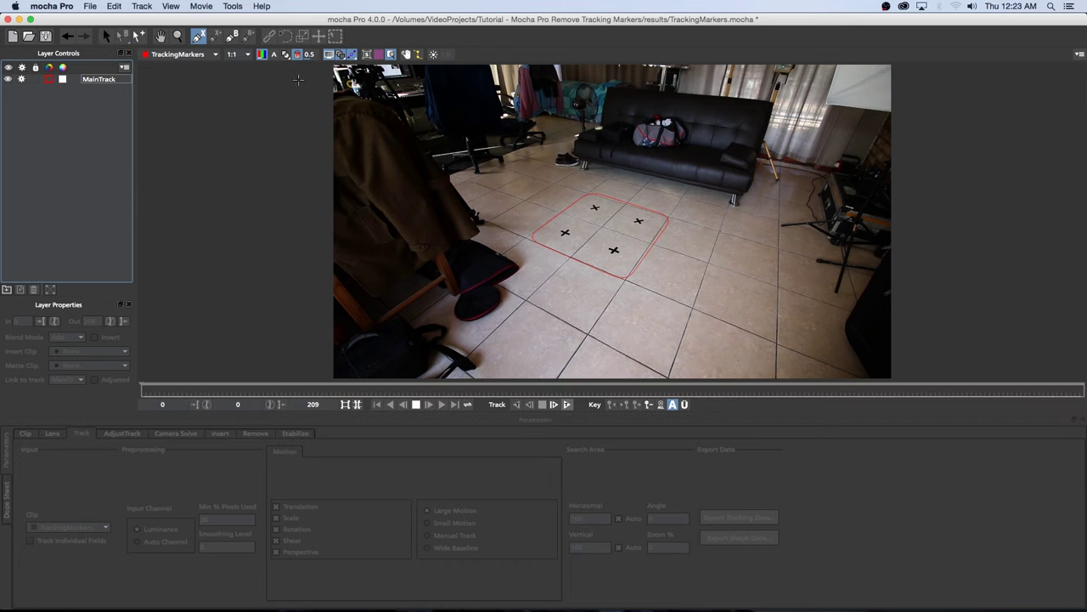
{"action": "left_click", "coordinate": [178, 37]}
{"action": "left_click_drag", "start_coordinate": [573, 211], "coordinate": [619, 167]}
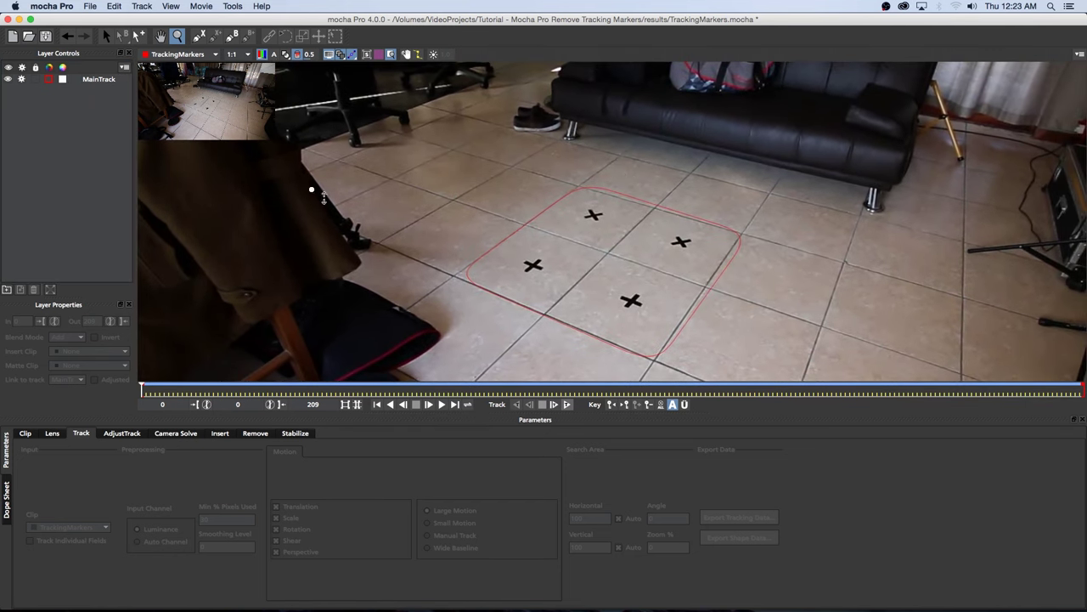
{"action": "left_click", "coordinate": [199, 36]}
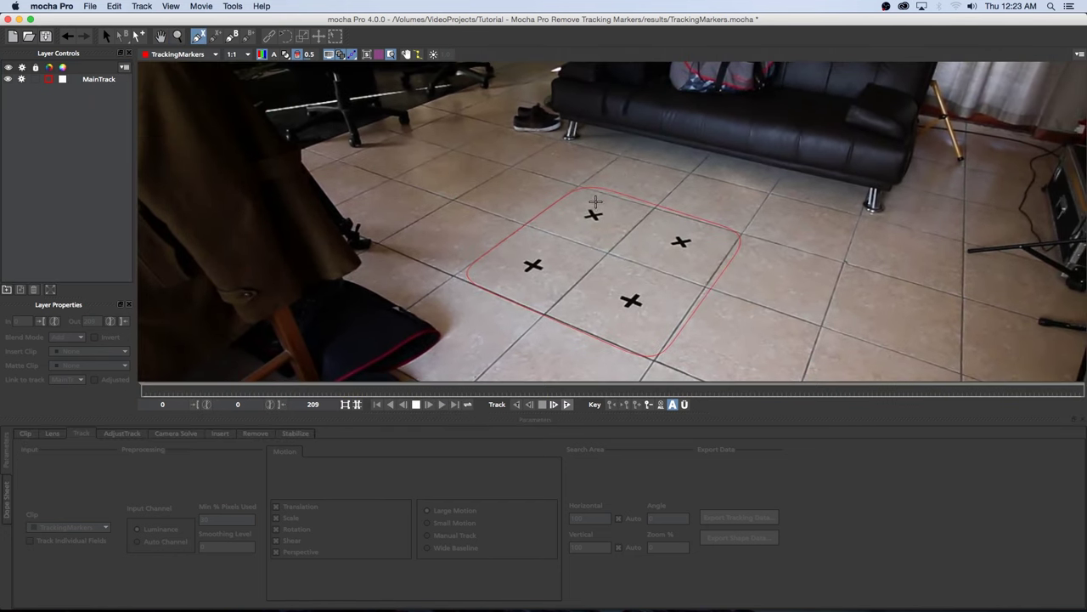
{"action": "left_click", "coordinate": [540, 229]}
{"action": "left_click", "coordinate": [493, 276]}
{"action": "left_click", "coordinate": [505, 271]}
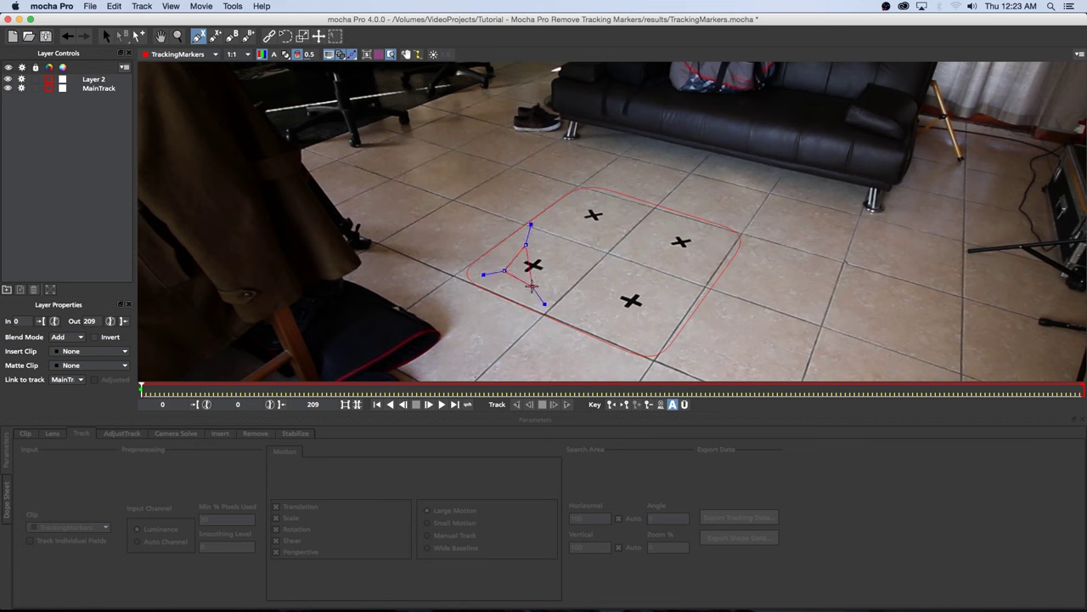
{"action": "left_click", "coordinate": [537, 288]}
{"action": "left_click", "coordinate": [579, 255]}
{"action": "left_click", "coordinate": [553, 227]}
{"action": "right_click", "coordinate": [543, 244]}
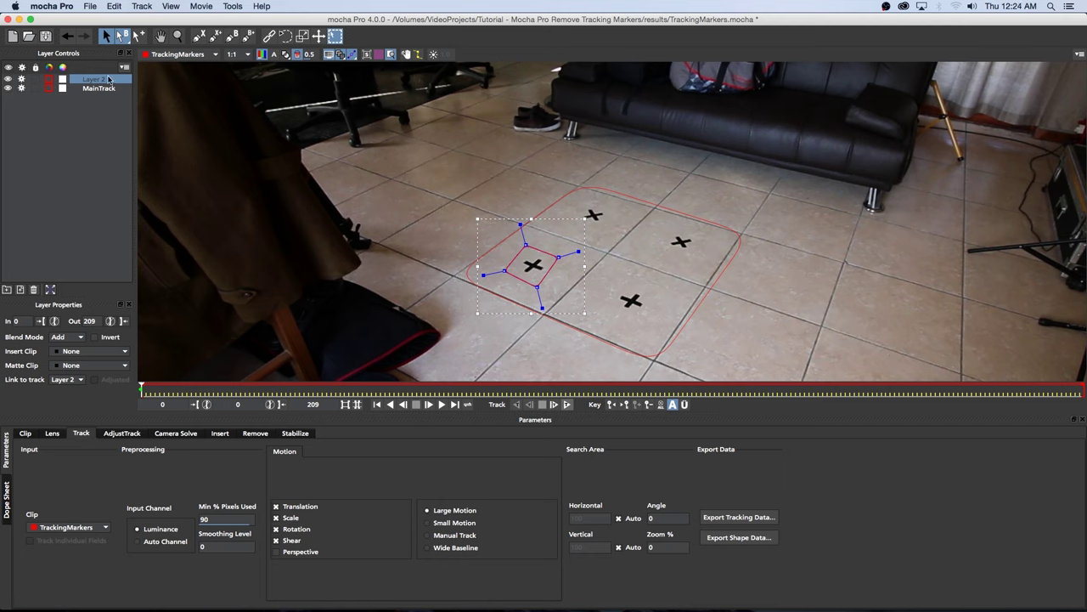
Add another closed X-Spline to Layer 2 around the farthest marker, nearest the shoes
{"action": "left_click", "coordinate": [216, 38]}
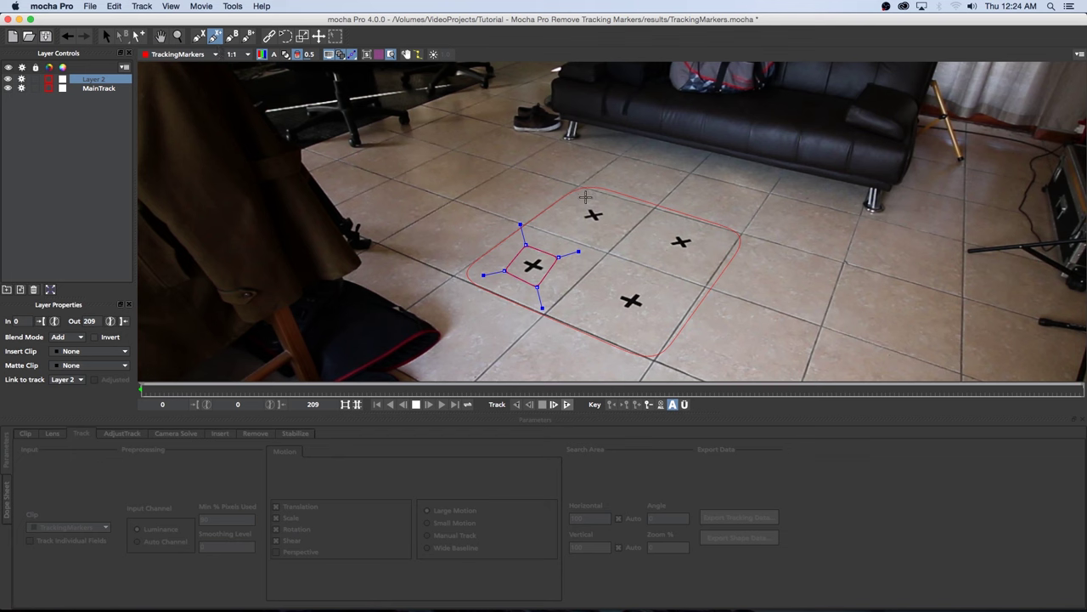
{"action": "left_click", "coordinate": [585, 197]}
{"action": "left_click", "coordinate": [568, 223]}
{"action": "left_click", "coordinate": [601, 231]}
{"action": "left_click", "coordinate": [615, 209]}
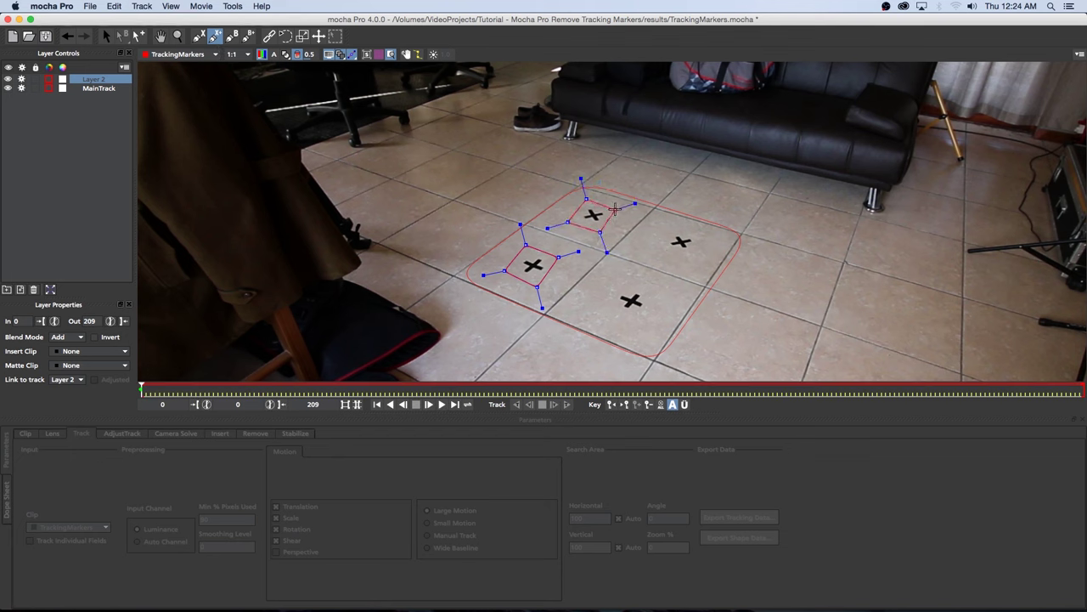
{"action": "right_click", "coordinate": [600, 197]}
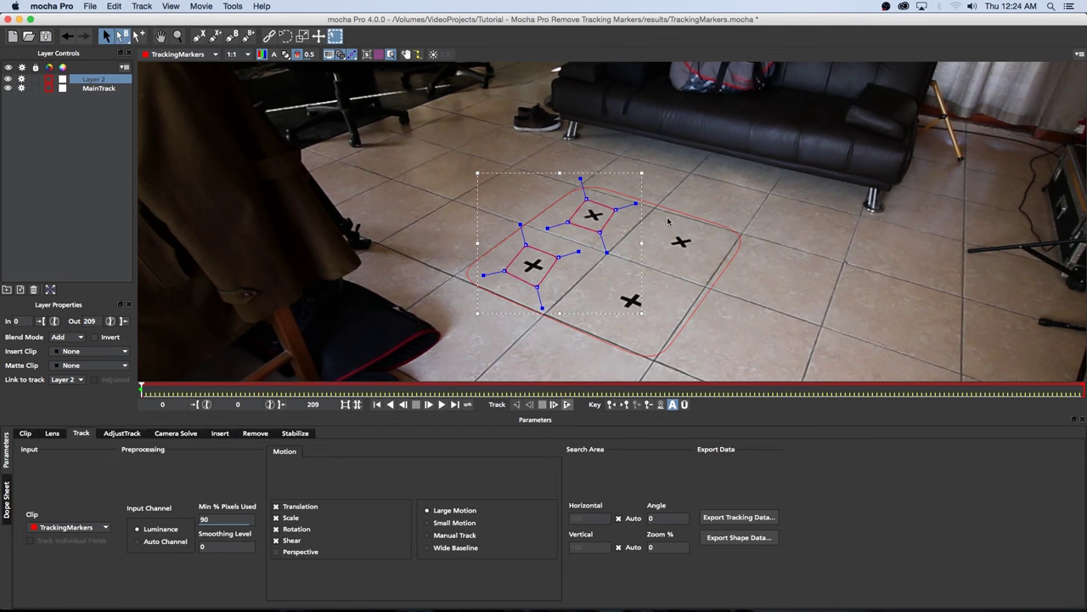
Add a third closed X-Spline to Layer 2 around the rightmost floor marker
{"action": "left_click", "coordinate": [217, 38]}
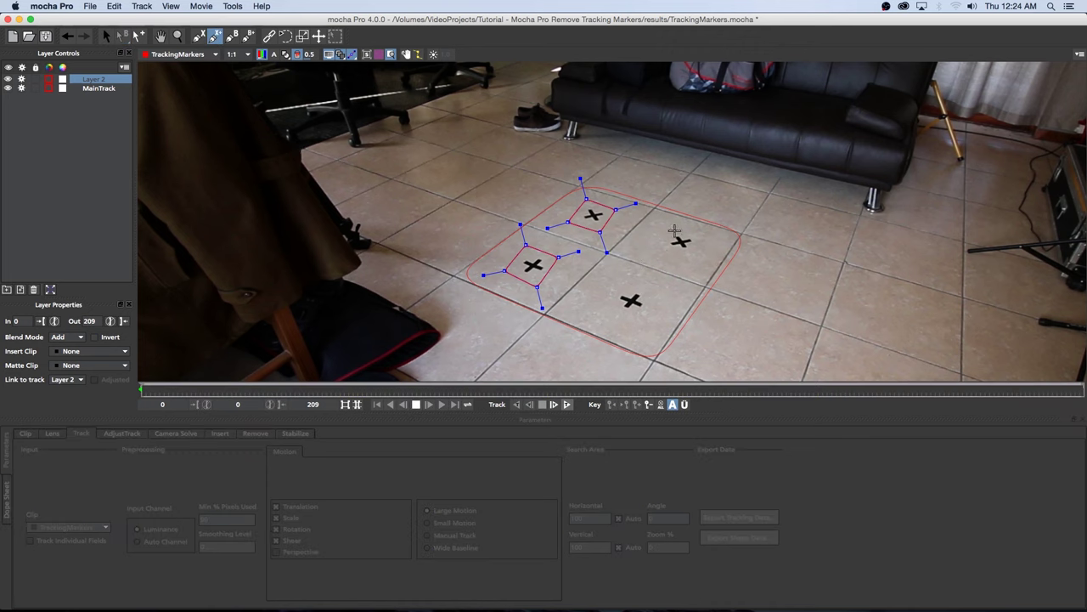
{"action": "left_click", "coordinate": [671, 226]}
{"action": "left_click", "coordinate": [664, 250]}
{"action": "left_click", "coordinate": [698, 259]}
{"action": "left_click", "coordinate": [701, 233]}
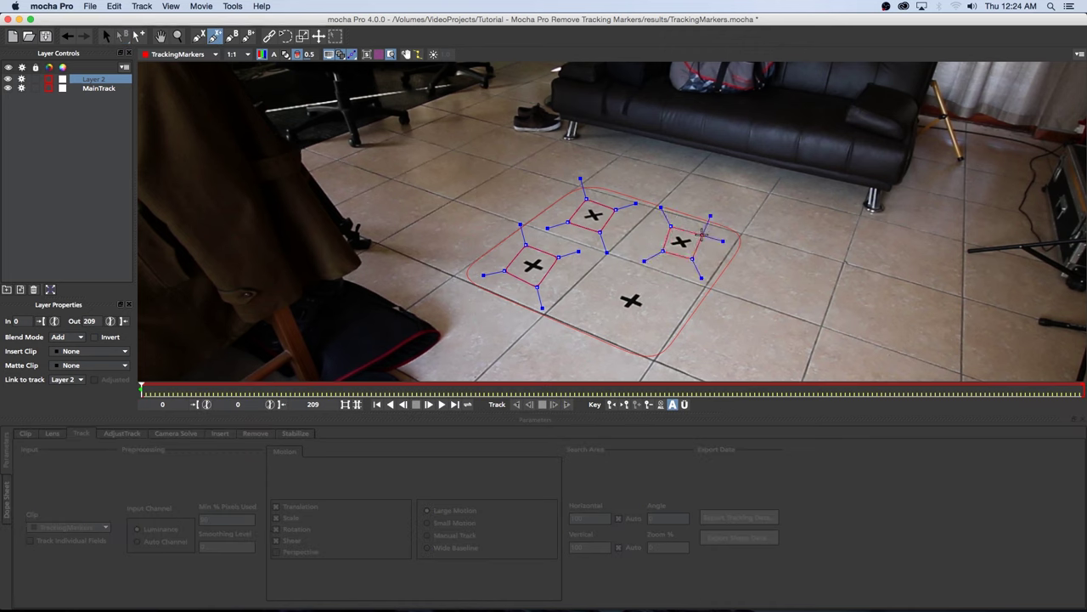
{"action": "right_click", "coordinate": [691, 213]}
Add a fourth closed X-Spline to Layer 2 around the marker closest to the camera
{"action": "left_click", "coordinate": [216, 36]}
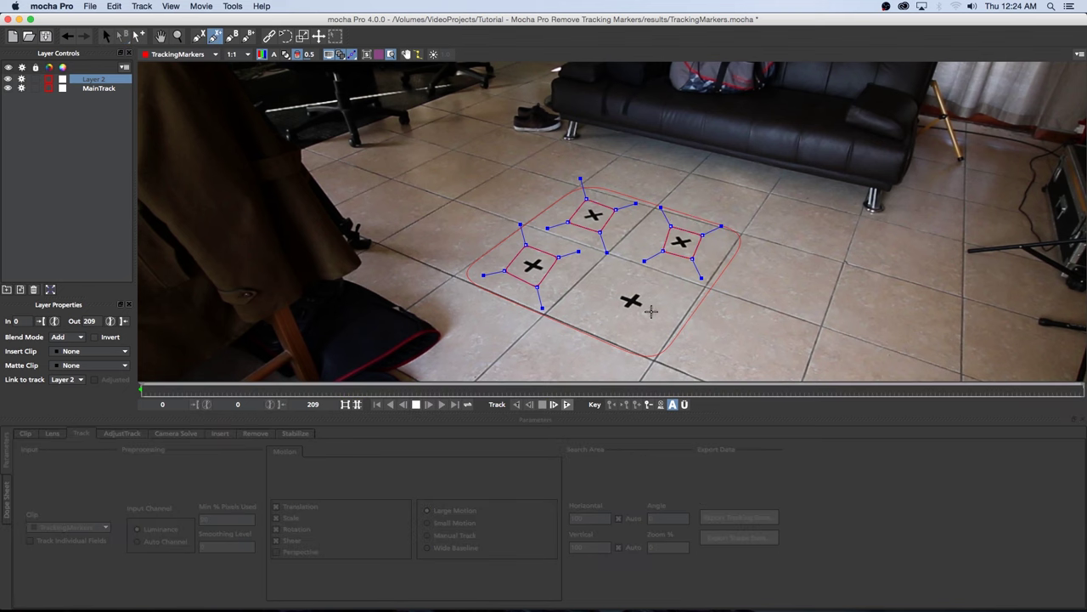
{"action": "left_click", "coordinate": [623, 285]}
{"action": "left_click", "coordinate": [608, 304]}
{"action": "left_click", "coordinate": [640, 323]}
{"action": "left_click", "coordinate": [655, 294]}
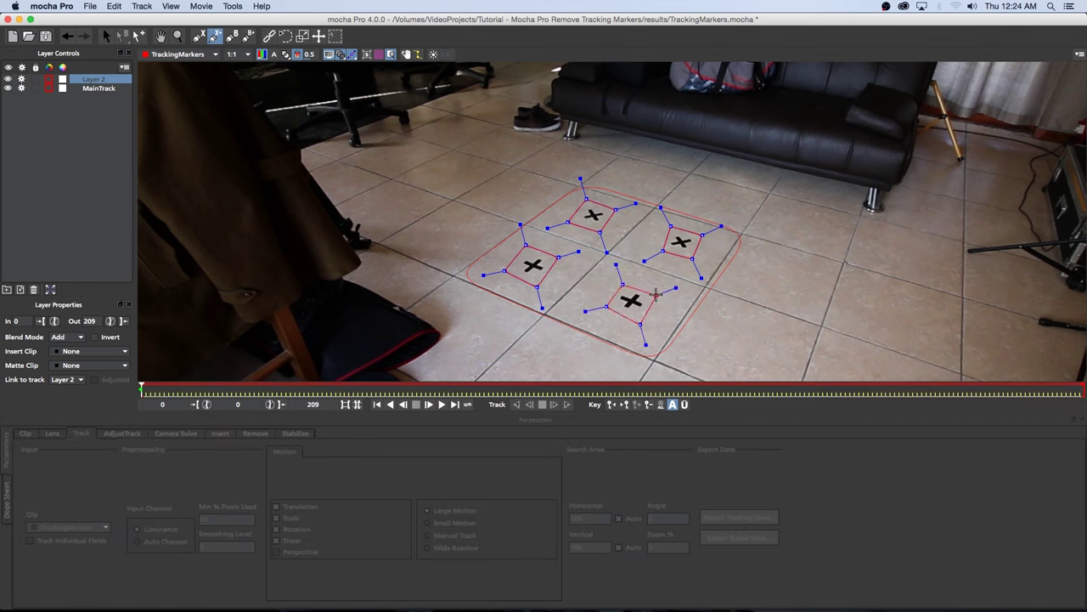
{"action": "right_click", "coordinate": [657, 295]}
{"action": "key", "text": "s"}
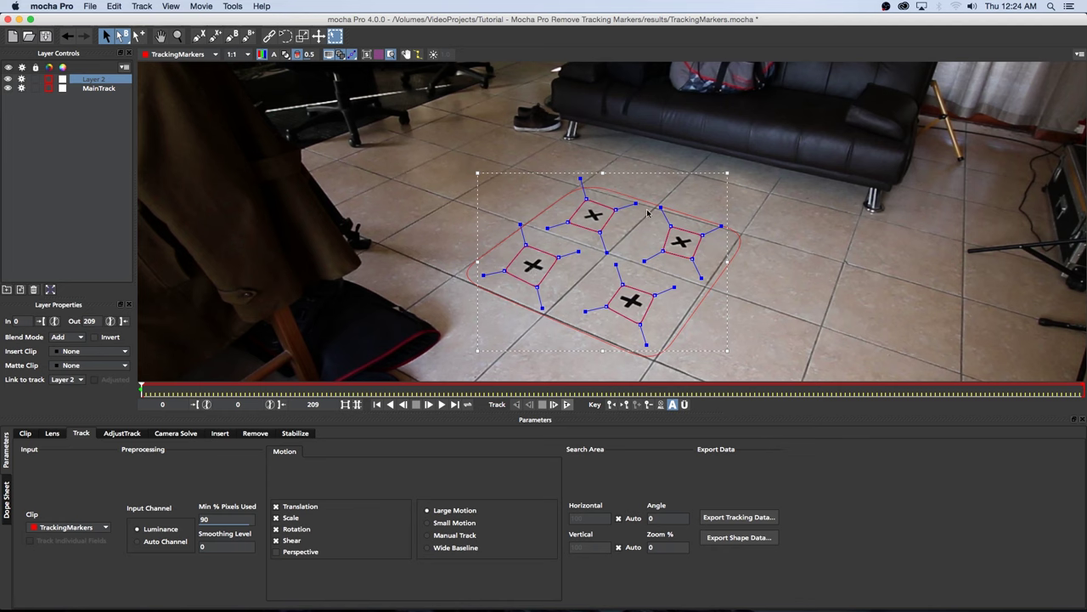
Rename Layer 2, which holds the four marker shapes, as TrackingMarkers
{"action": "double_click", "coordinate": [95, 80]}
{"action": "type", "text": "TrackingMarkers"}
{"action": "key", "text": "Return"}
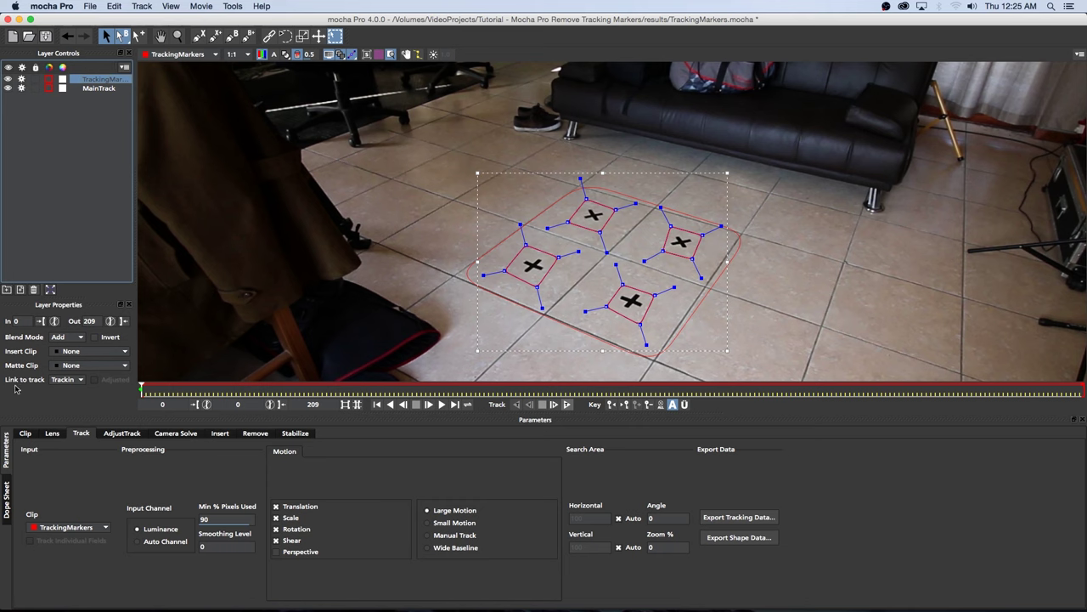
Link the TrackingMarkers layer to the MainTrack track and turn off track processing for TrackingMarkers
{"action": "left_click", "coordinate": [74, 383]}
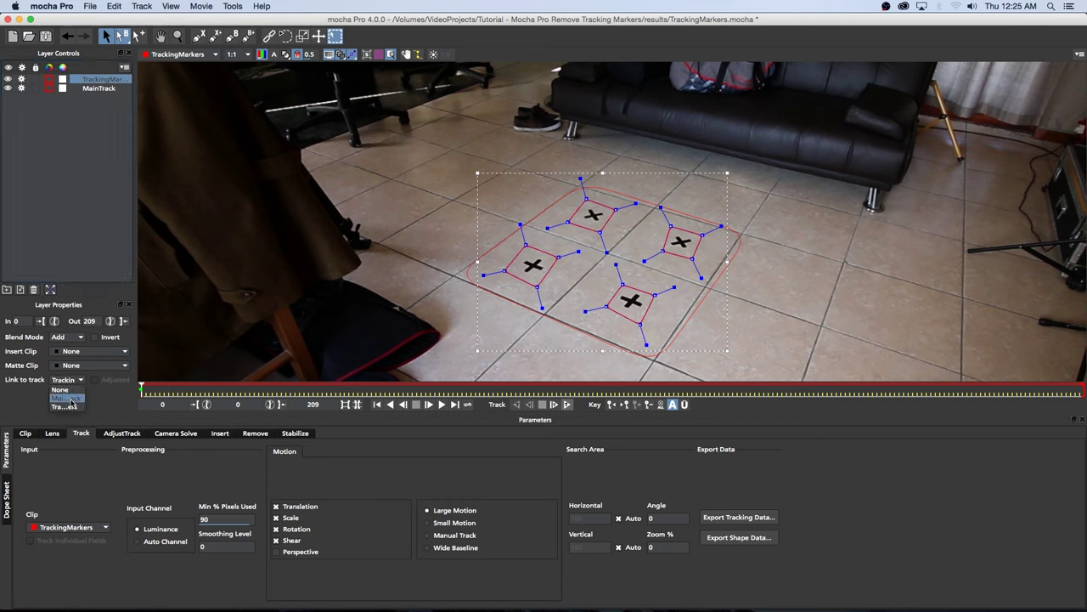
{"action": "left_click", "coordinate": [70, 398]}
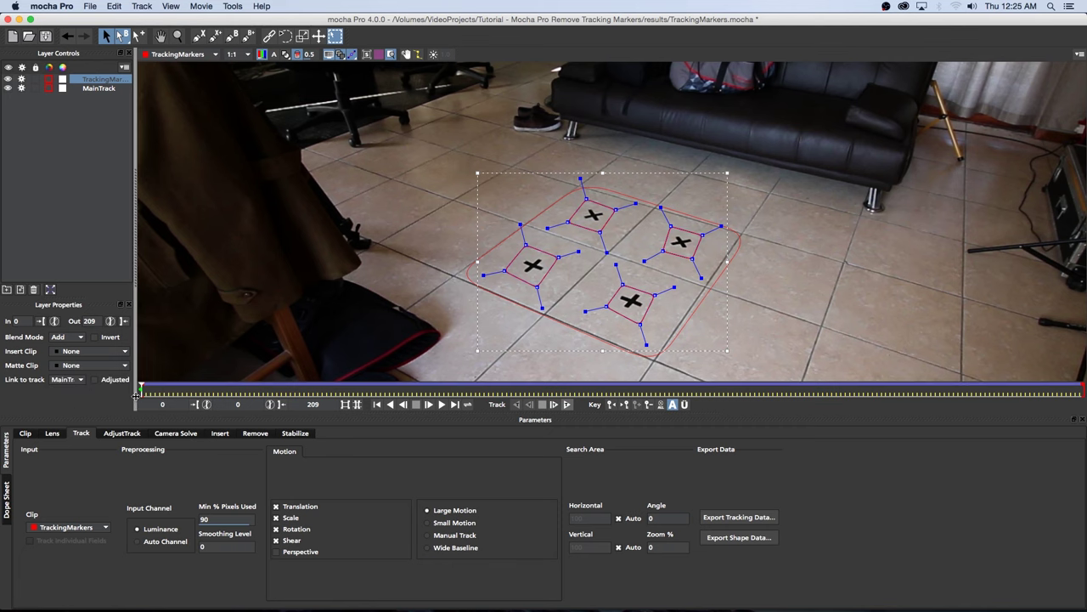
{"action": "left_click_drag", "start_coordinate": [143, 391], "coordinate": [88, 376]}
{"action": "left_click", "coordinate": [22, 79]}
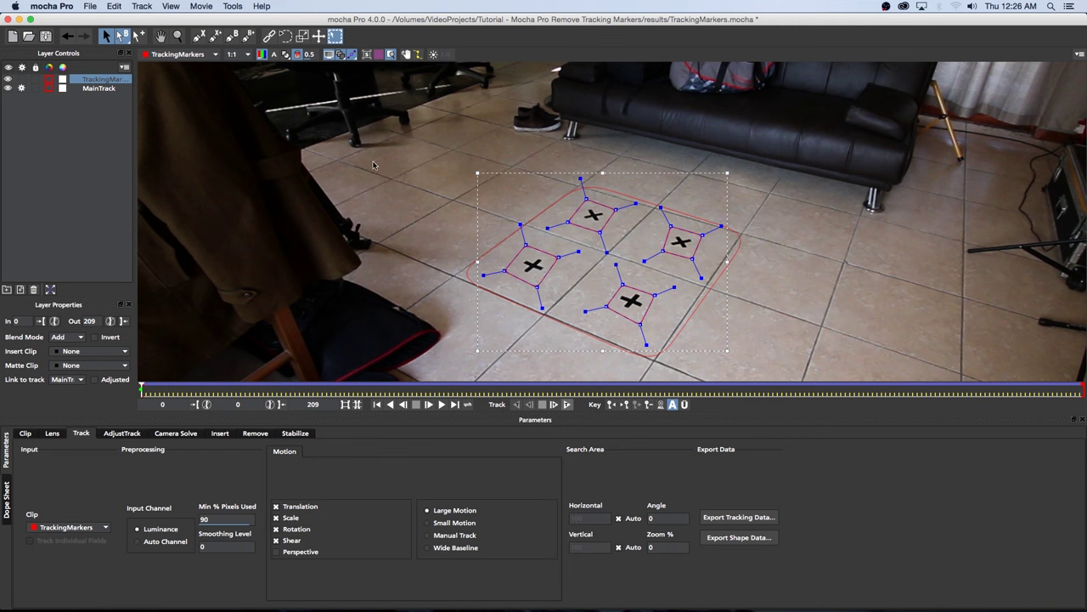
Create a cleanplate from frame 0 of the TrackingMarkers clip for the Remove module
{"action": "left_click", "coordinate": [178, 36]}
{"action": "left_click_drag", "start_coordinate": [415, 232], "coordinate": [421, 284]}
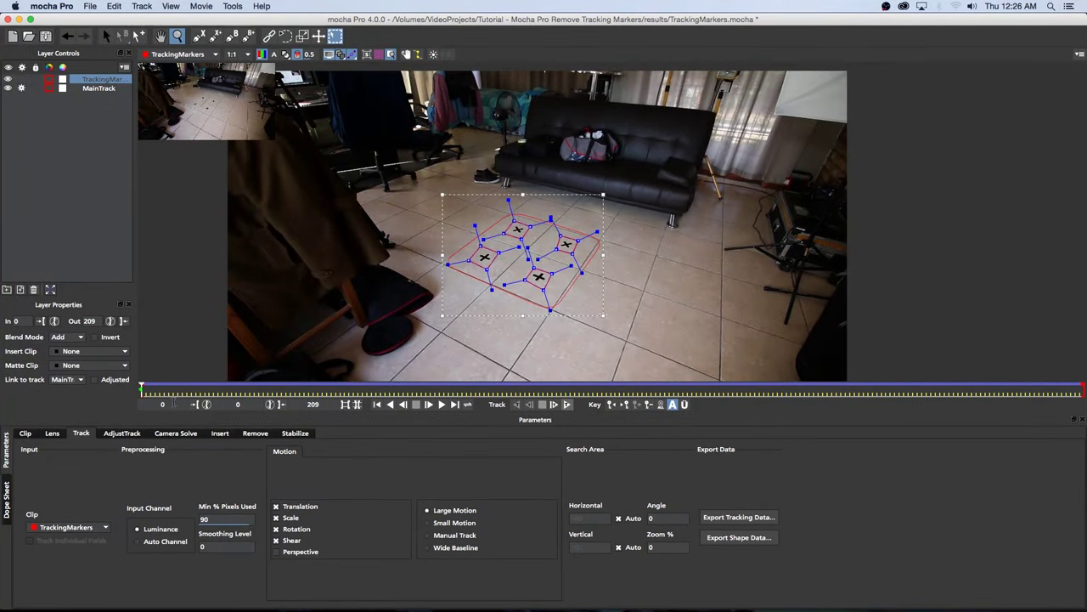
{"action": "left_click", "coordinate": [256, 433]}
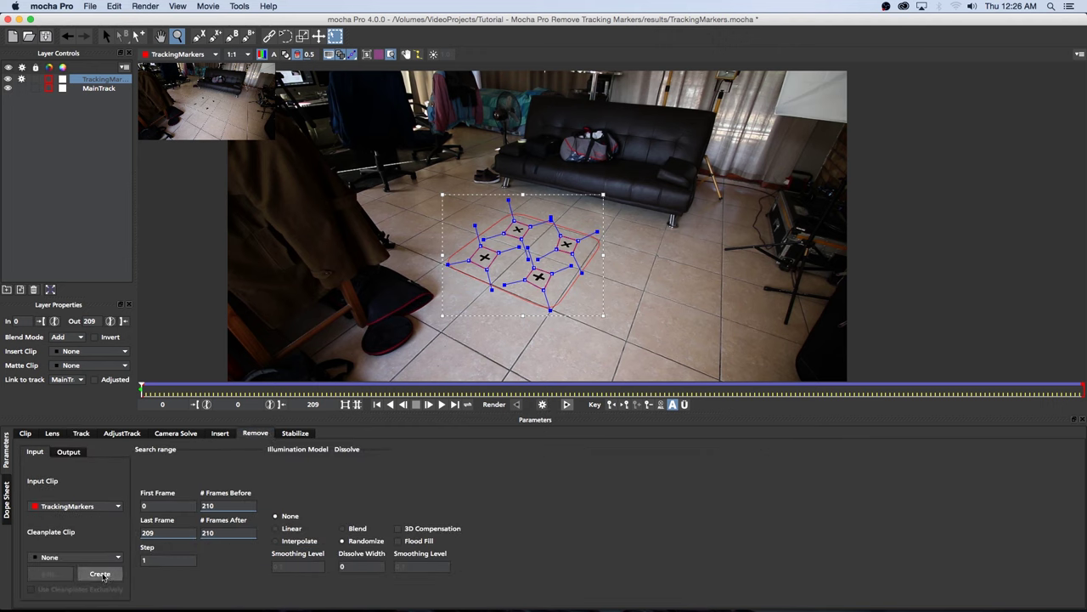
{"action": "left_click", "coordinate": [99, 574]}
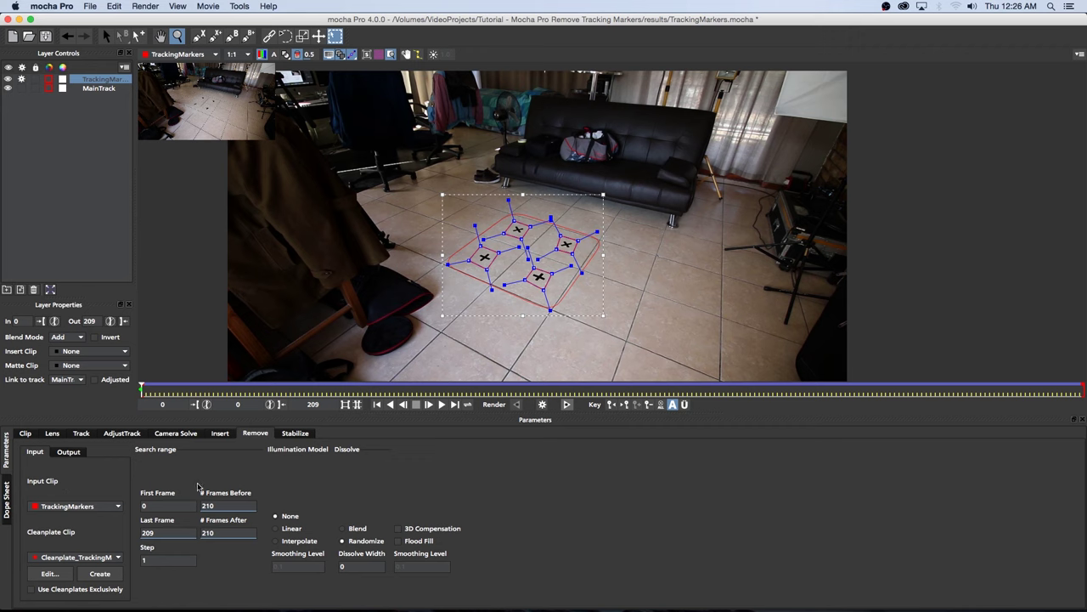
Open Cleanplate_TrackingMarkers0.TIFF from the project's results folder in Adobe Photoshop CC 2017
{"action": "left_click", "coordinate": [143, 599]}
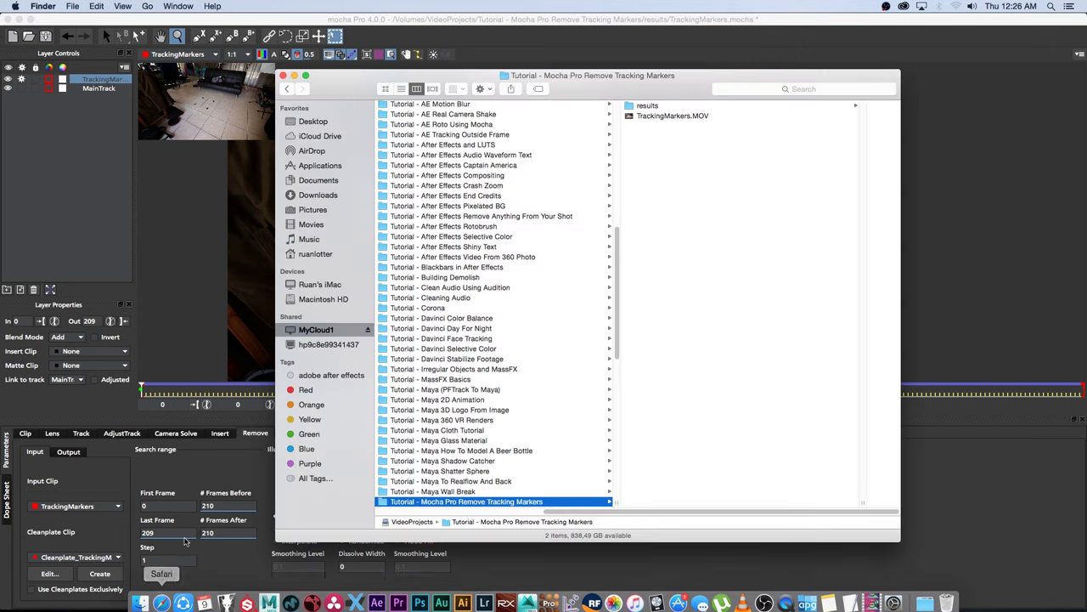
{"action": "left_click", "coordinate": [645, 106]}
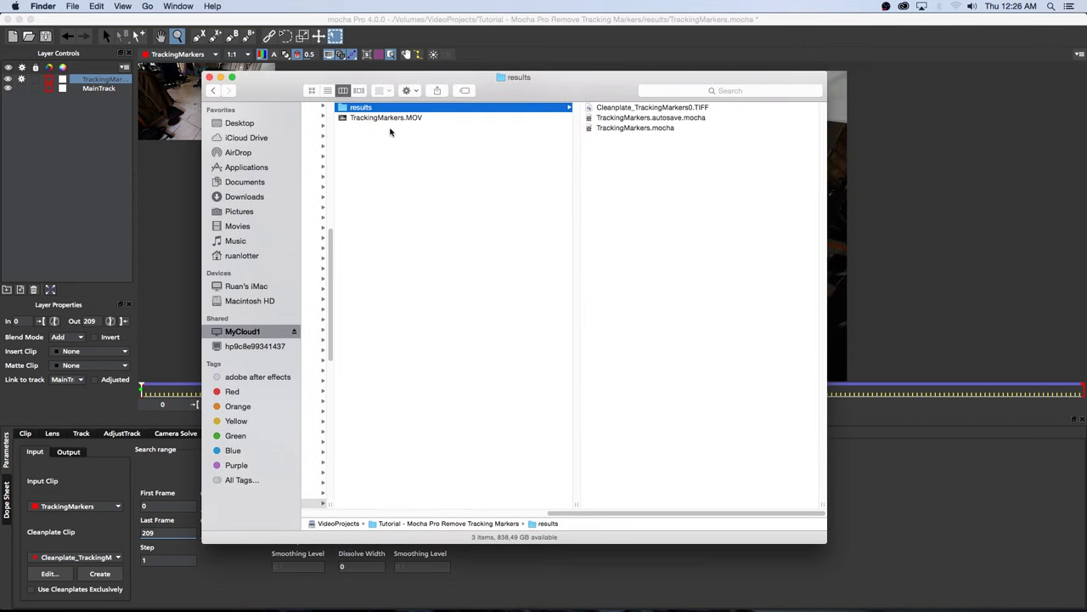
{"action": "left_click", "coordinate": [663, 107]}
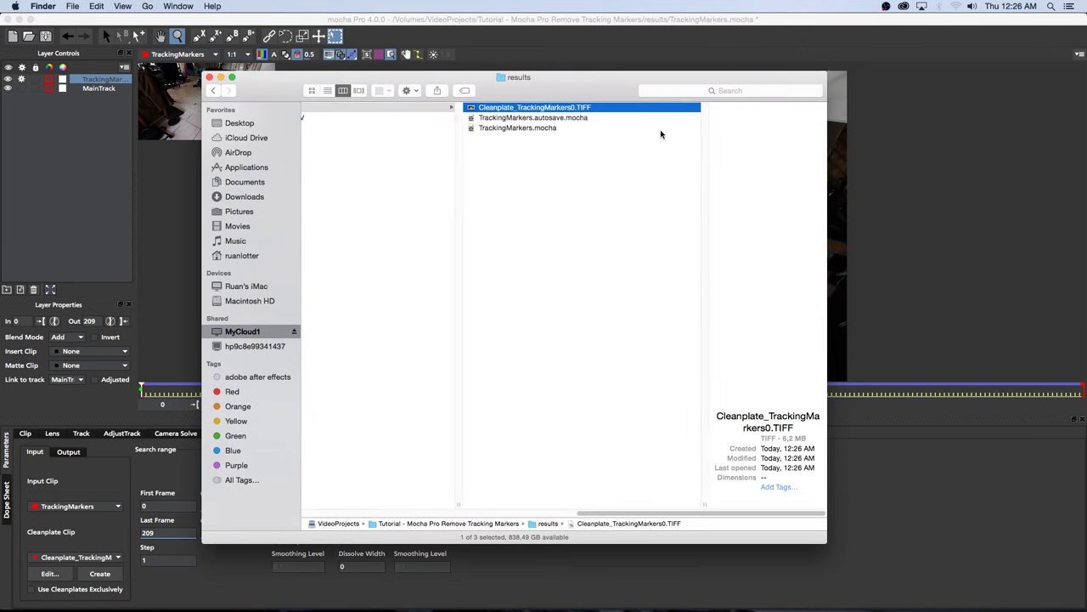
{"action": "right_click", "coordinate": [572, 107]}
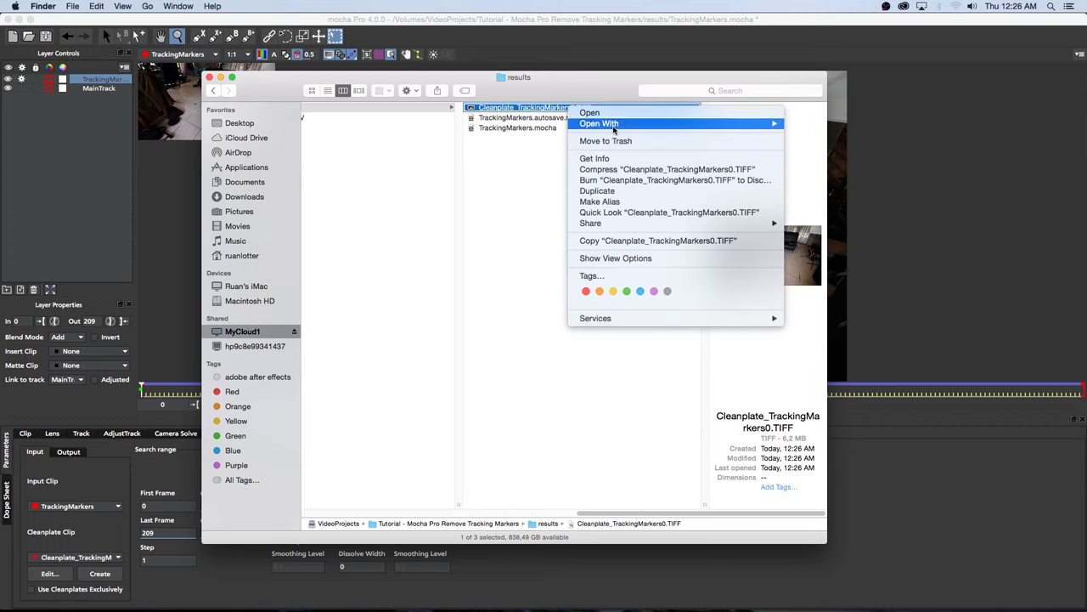
{"action": "mouse_move", "coordinate": [731, 125]}
{"action": "left_click", "coordinate": [850, 153]}
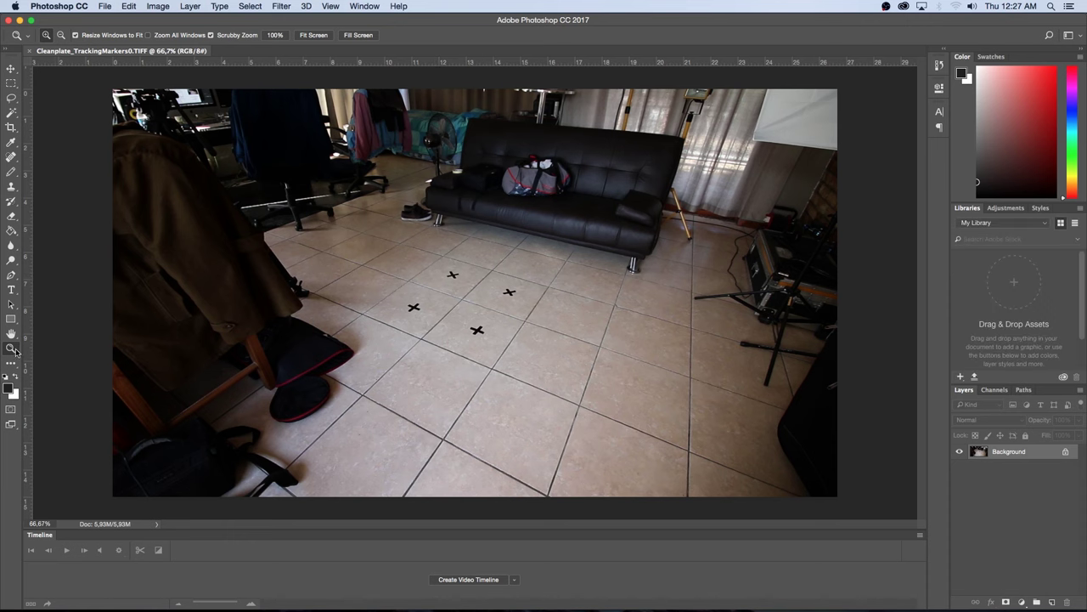
Unlock the Background layer and cover the four floor markers with clean tile texture using the Clone Stamp tool
{"action": "left_click_drag", "start_coordinate": [455, 283], "coordinate": [497, 283]}
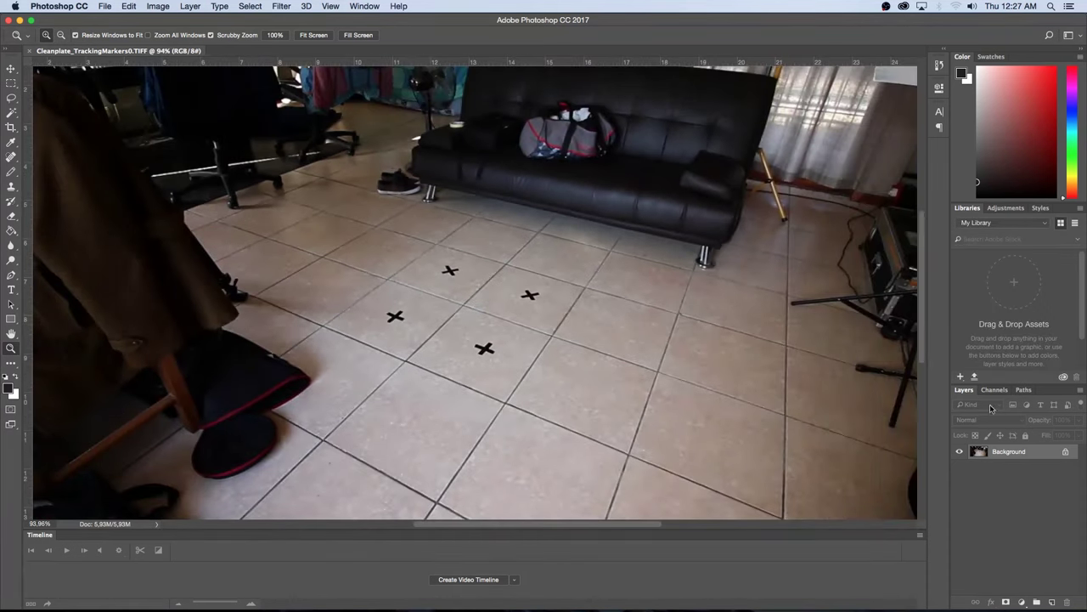
{"action": "left_click", "coordinate": [1067, 452]}
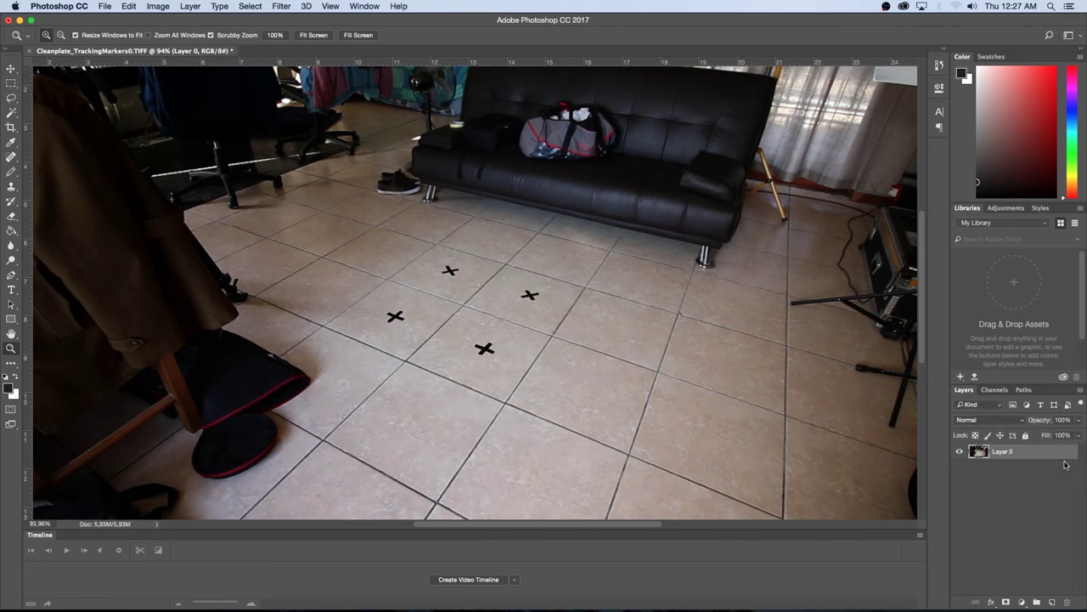
{"action": "left_click", "coordinate": [11, 186]}
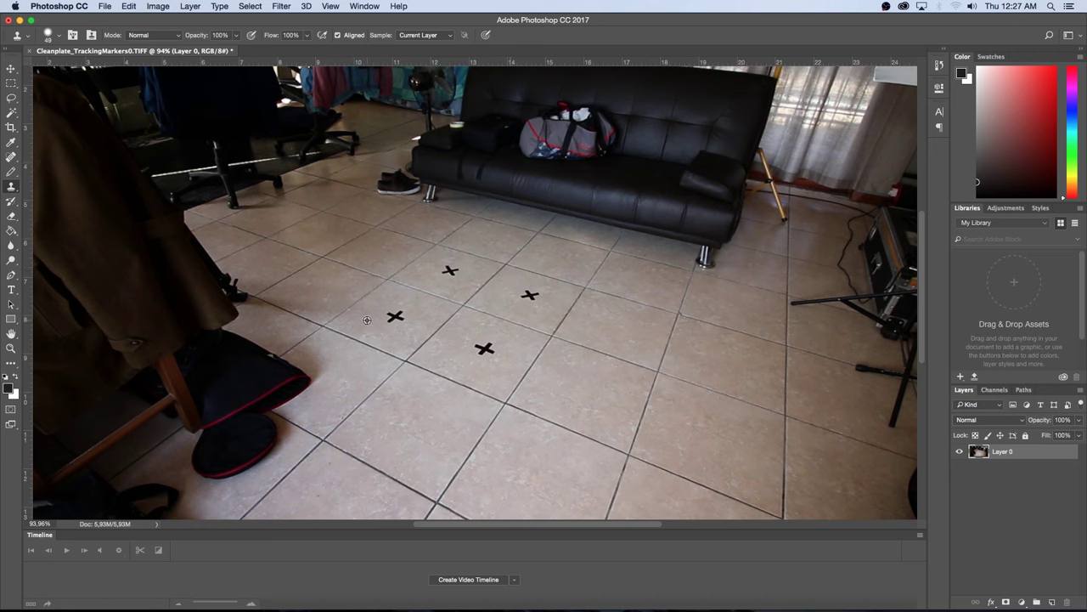
{"action": "left_click", "coordinate": [365, 321], "text": "alt"}
{"action": "left_click", "coordinate": [396, 316]}
{"action": "left_click", "coordinate": [452, 353], "text": "alt"}
{"action": "left_click", "coordinate": [483, 348]}
{"action": "left_click", "coordinate": [498, 300], "text": "alt"}
{"action": "left_click", "coordinate": [529, 295]}
{"action": "left_click", "coordinate": [450, 270]}
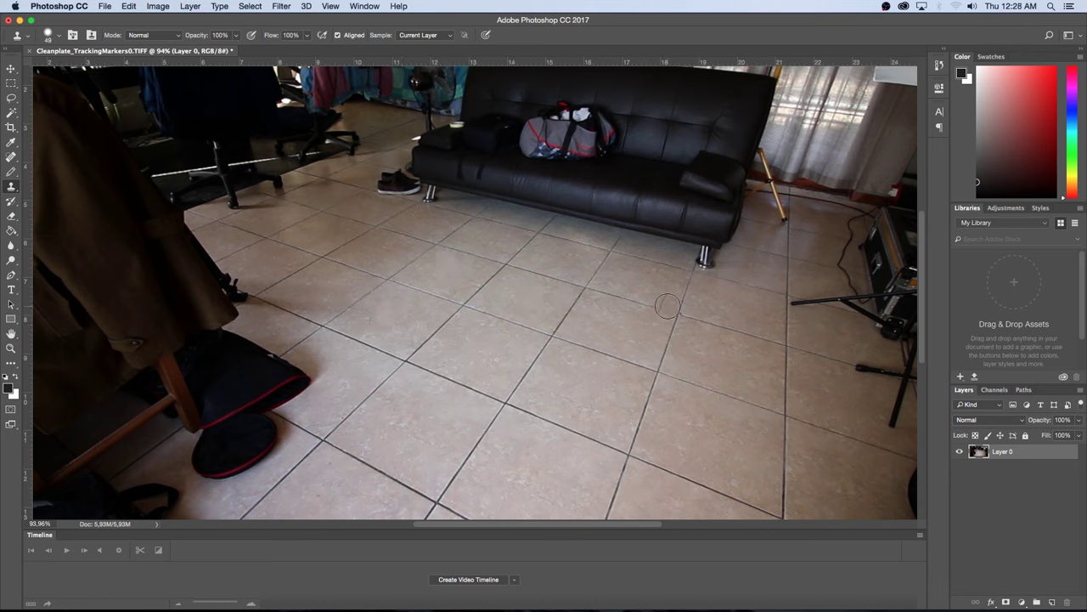
{"action": "left_click", "coordinate": [666, 338]}
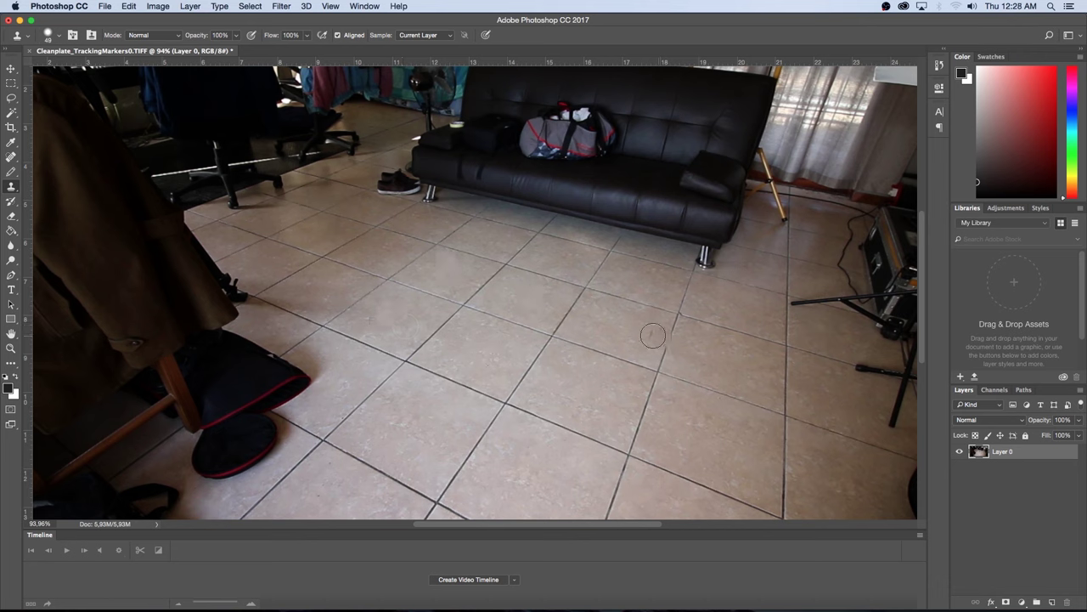
Save the retouched cleanplate over the original TIFF with no image compression, interleaved pixel order and RLE layer compression
{"action": "left_click", "coordinate": [103, 6]}
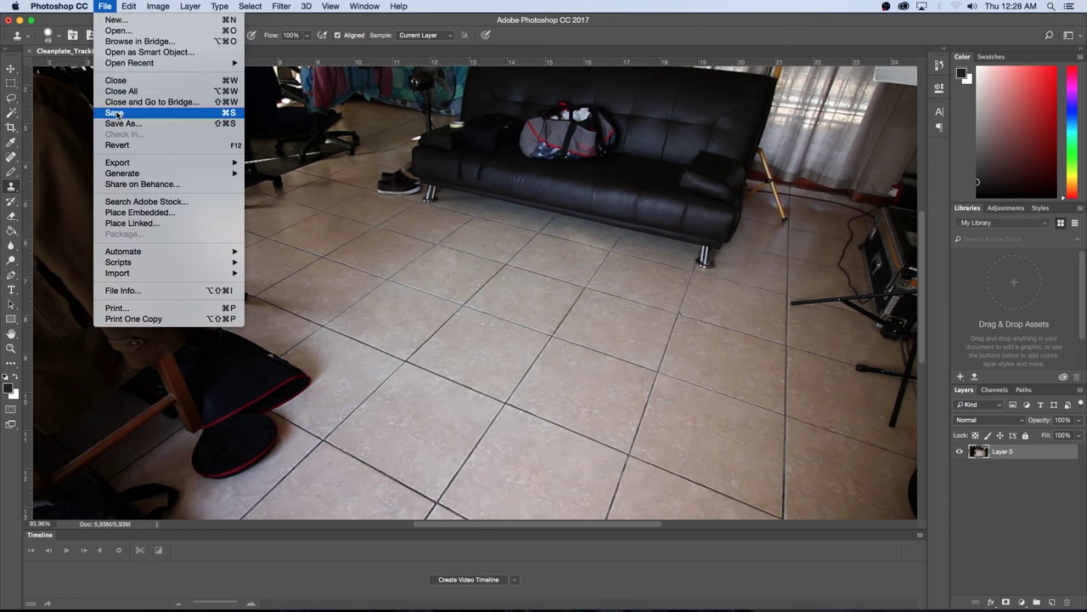
{"action": "left_click", "coordinate": [116, 113]}
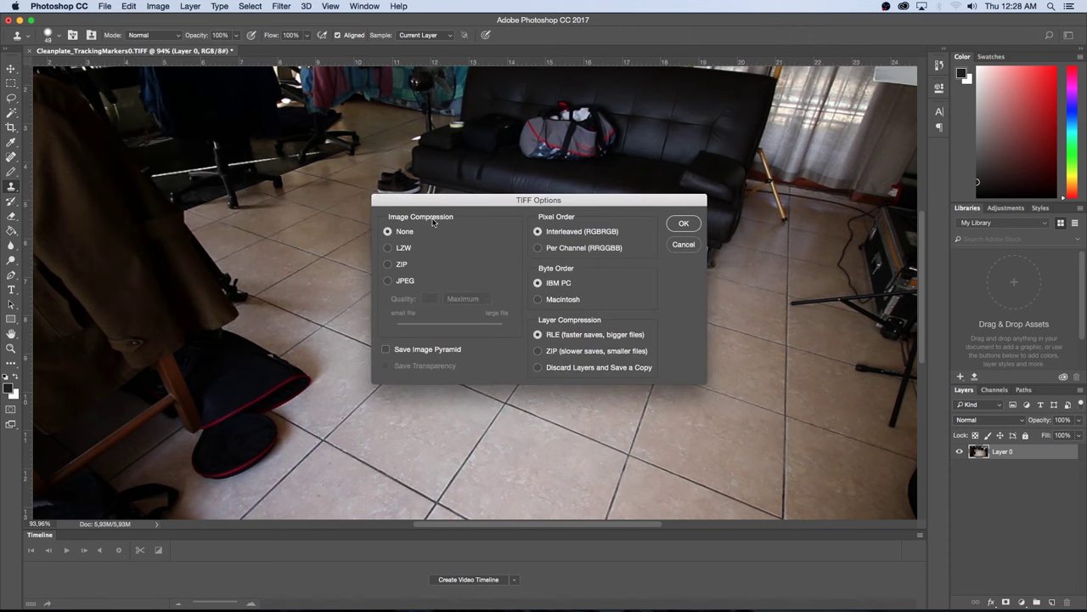
{"action": "left_click", "coordinate": [688, 229]}
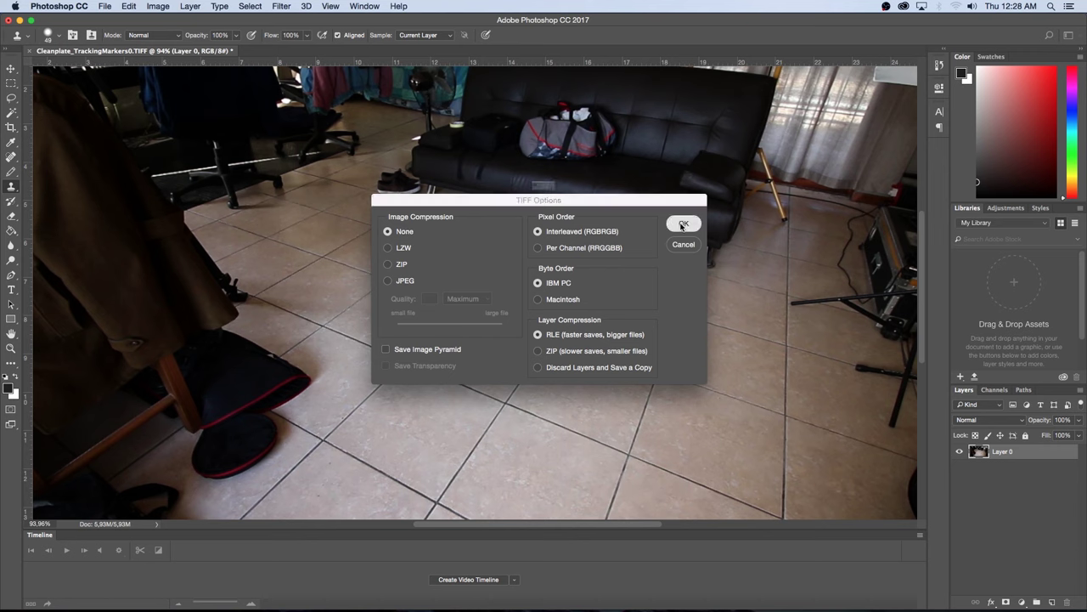
{"action": "left_click", "coordinate": [629, 216]}
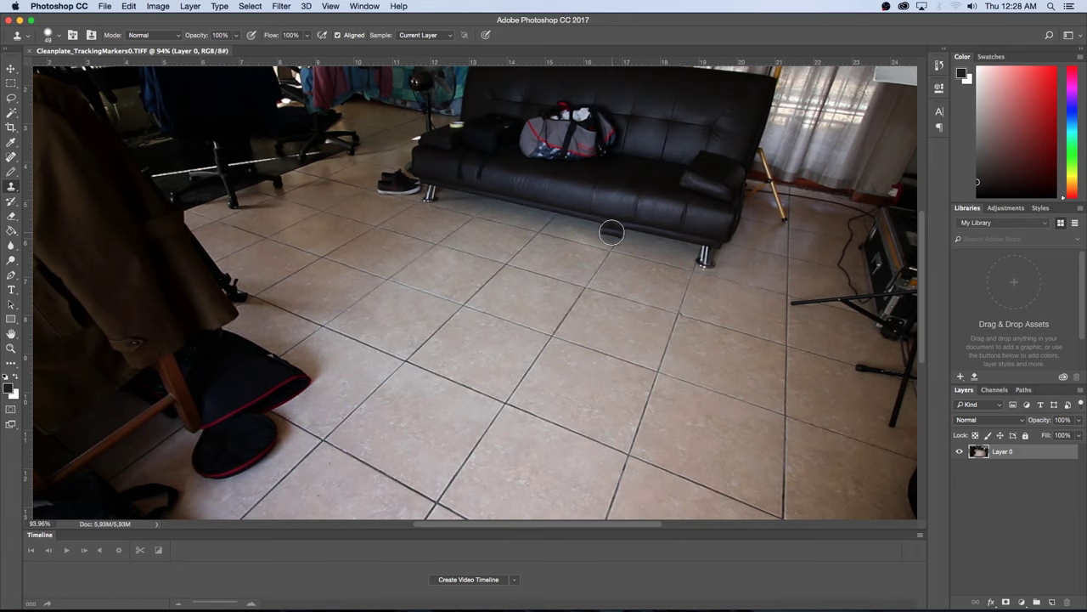
Switch to mocha Pro and set the removal to use cleanplates exclusively, with Linear illumination, Blend dissolve and a dissolve width of 10
{"action": "key", "text": "super+Tab"}
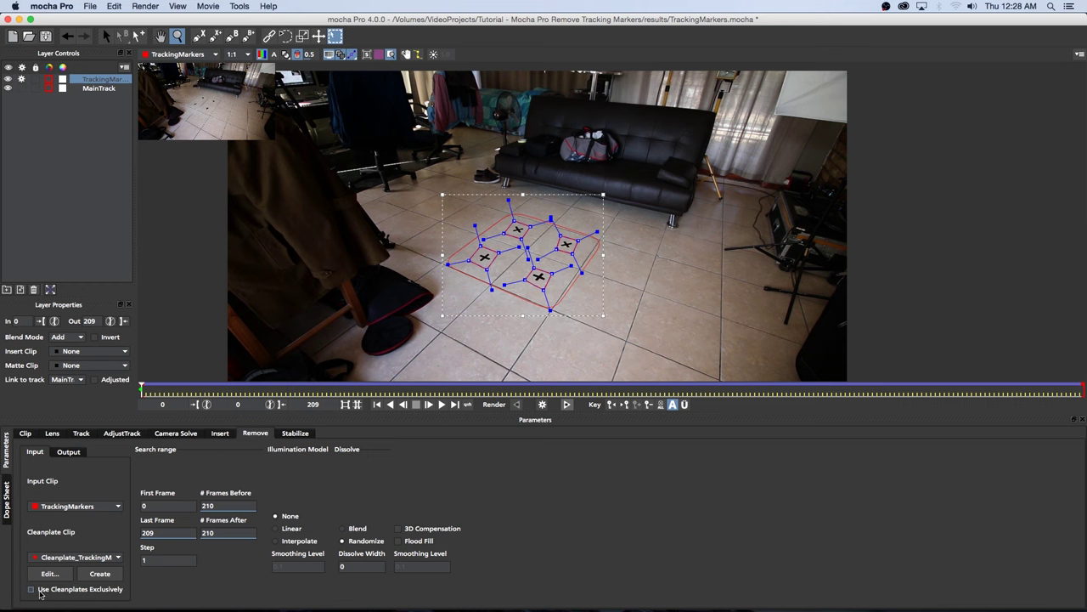
{"action": "left_click", "coordinate": [31, 588]}
{"action": "left_click", "coordinate": [291, 528]}
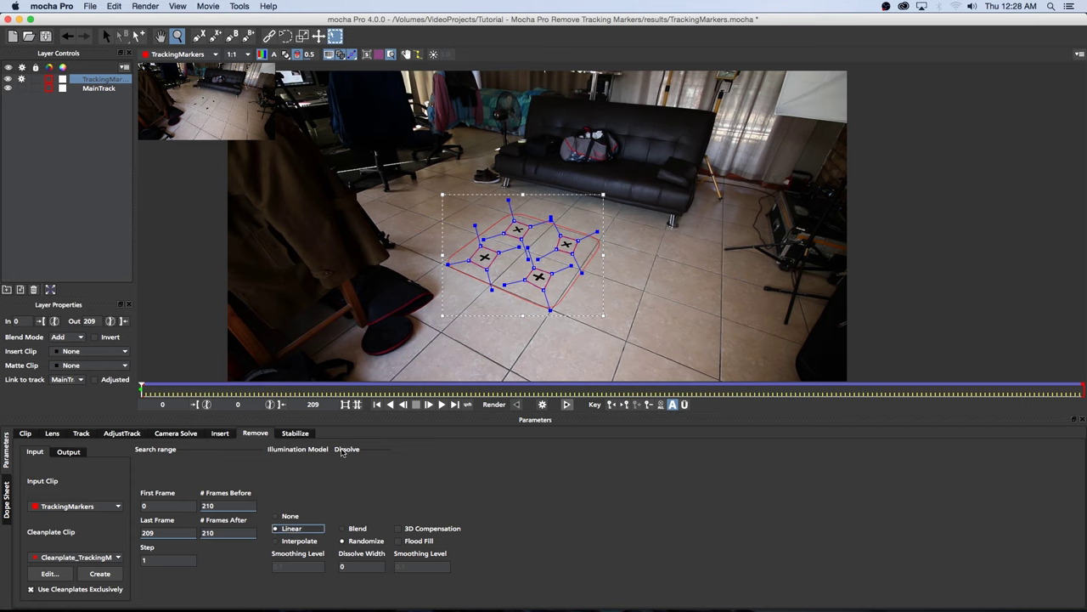
{"action": "left_click", "coordinate": [356, 530]}
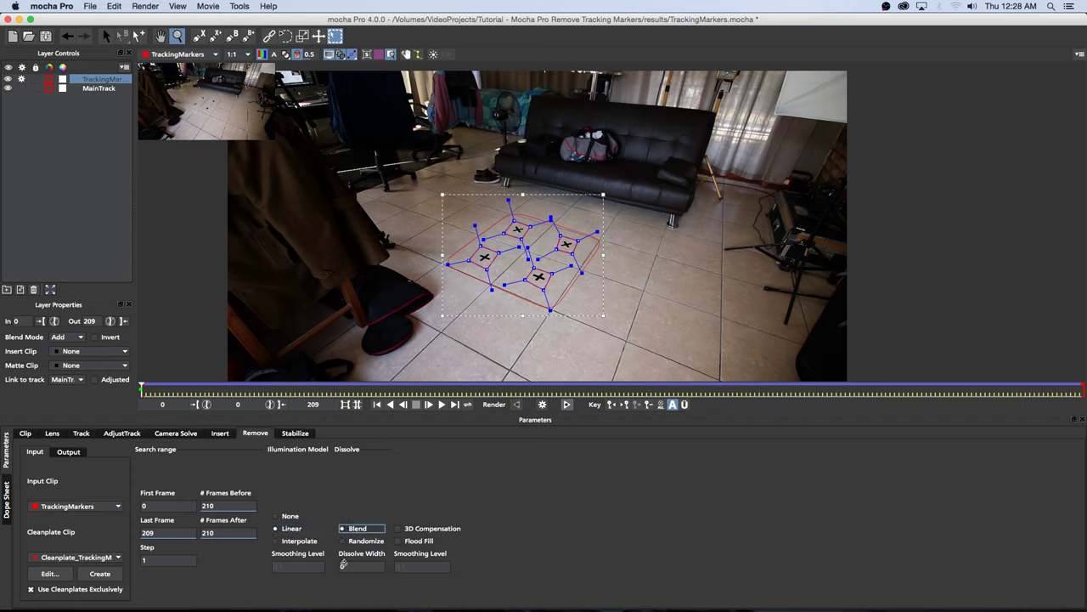
{"action": "left_click", "coordinate": [353, 566]}
{"action": "type", "text": "10"}
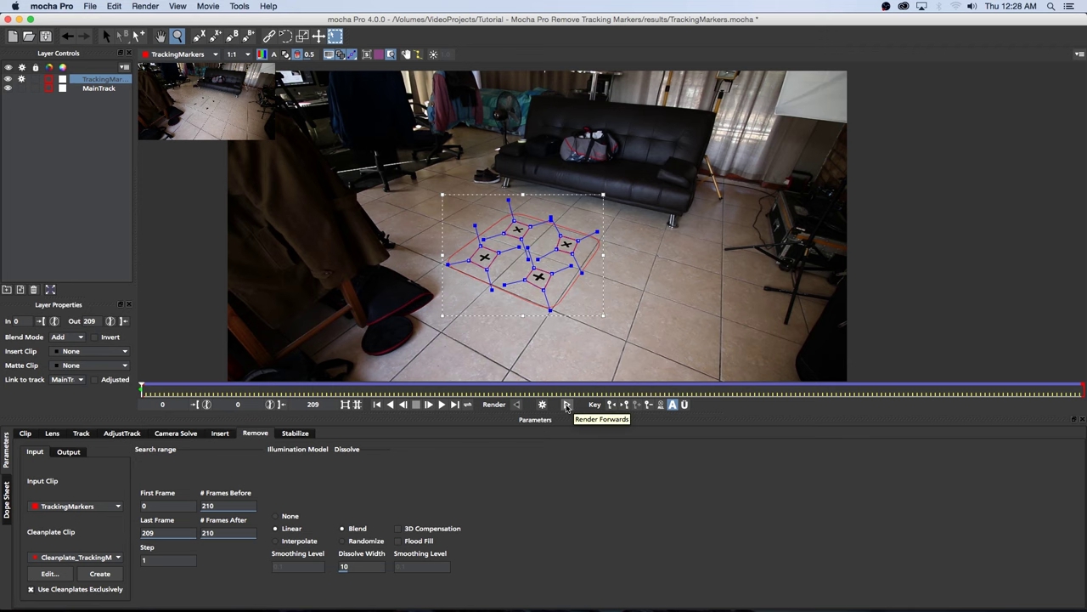
Render the marker removal forwards through the clip and review the rendered frames with all overlays hidden
{"action": "left_click", "coordinate": [567, 405]}
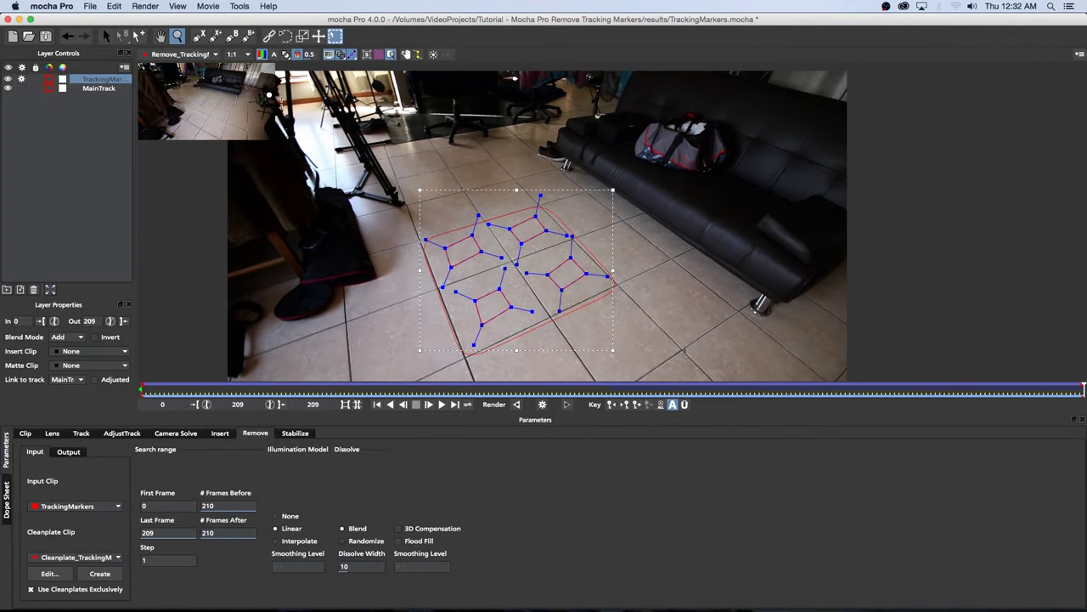
{"action": "left_click", "coordinate": [179, 9]}
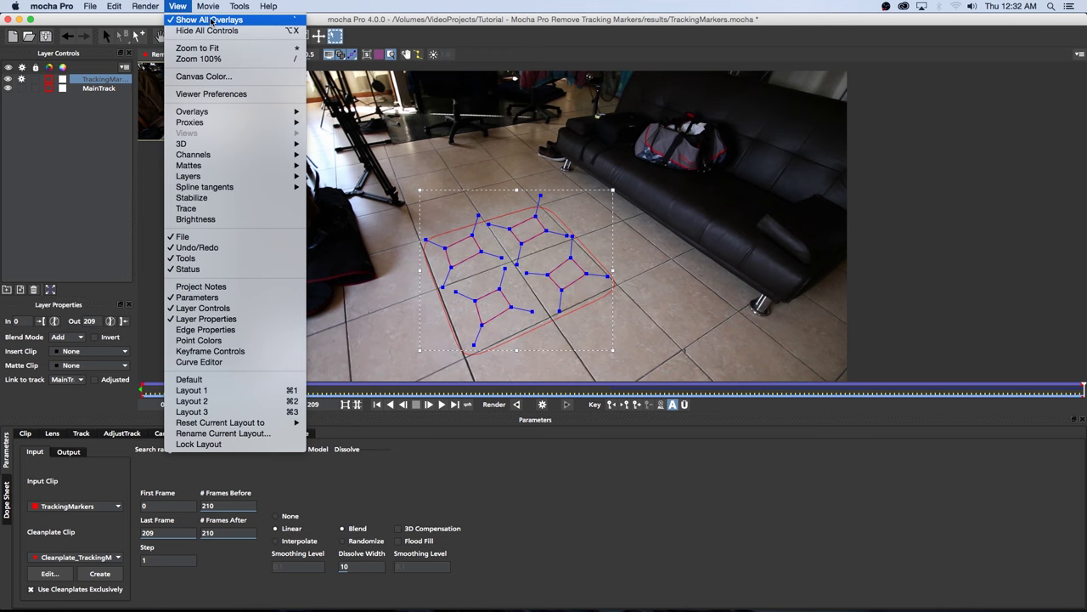
{"action": "left_click", "coordinate": [212, 19]}
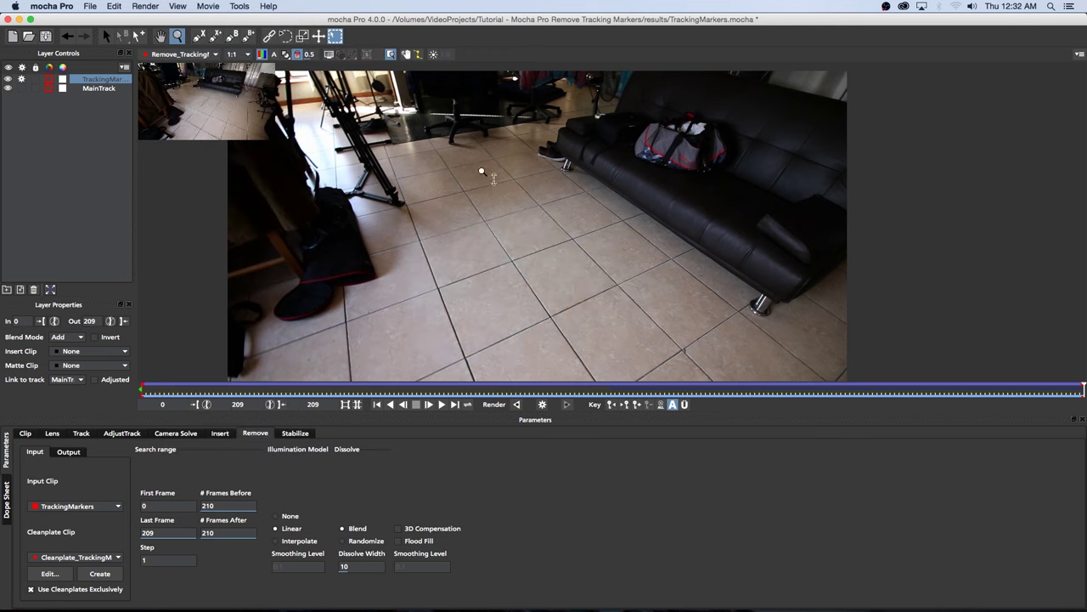
{"action": "left_click_drag", "start_coordinate": [668, 391], "coordinate": [600, 388]}
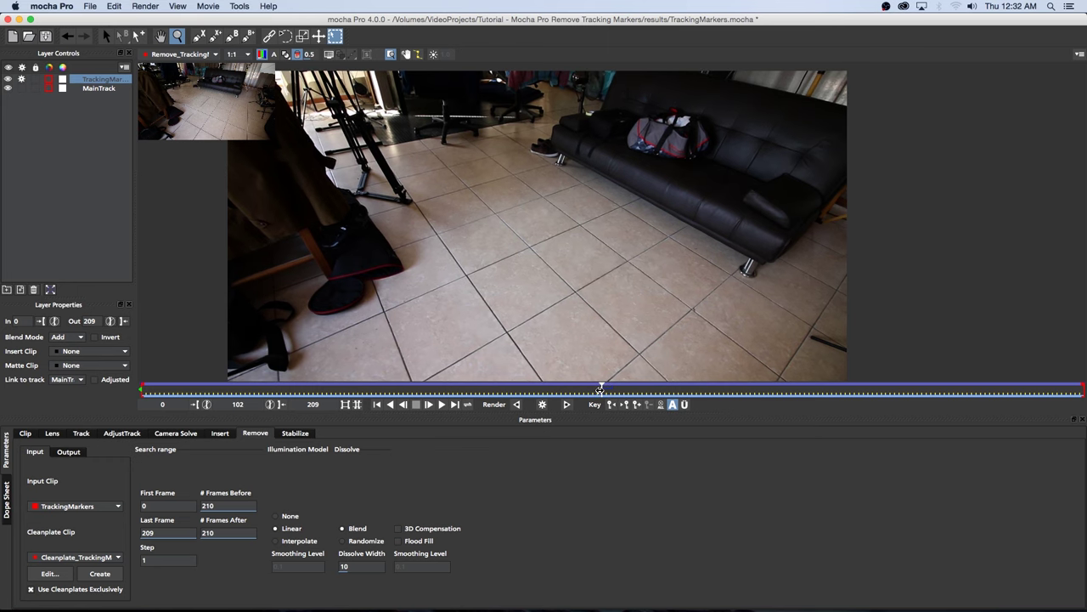